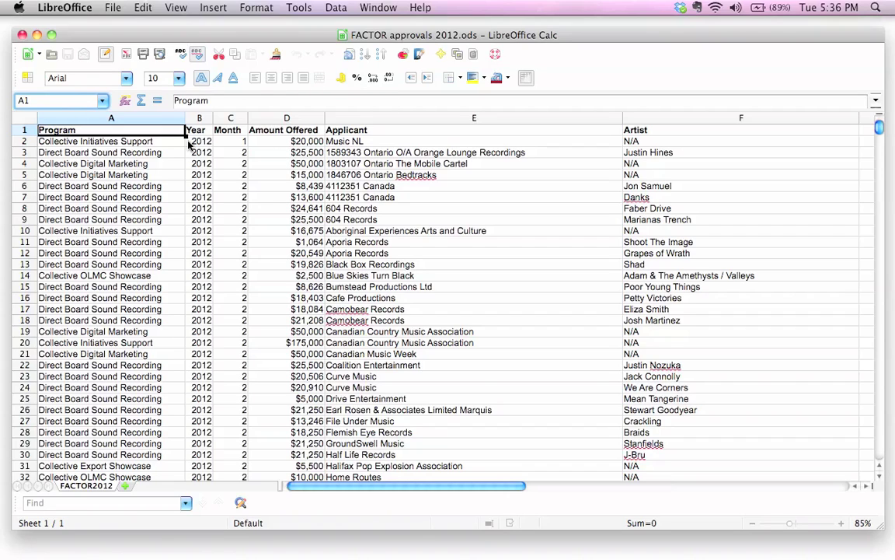
Browse the sheet from A1 to the last record in A1644 and check the amounts in column D.
click(158, 143)
click(160, 129)
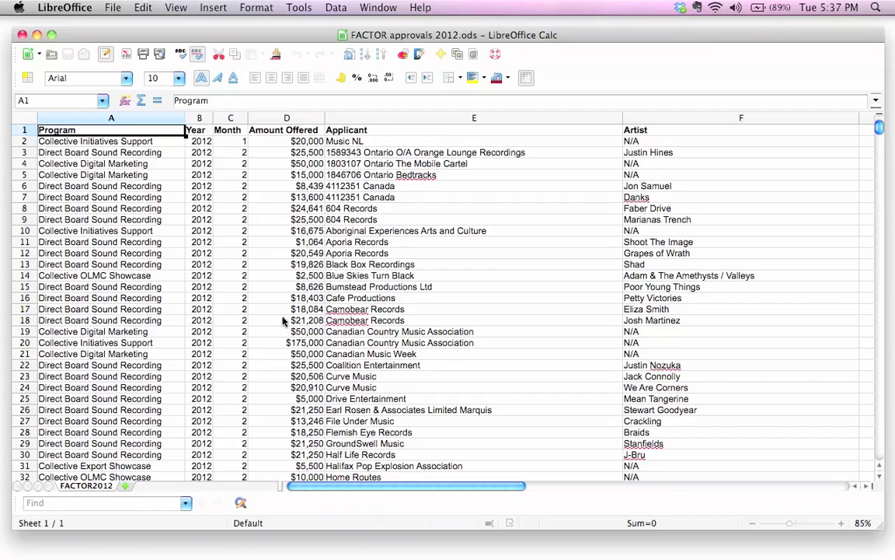
scroll(303, 369, down, 20)
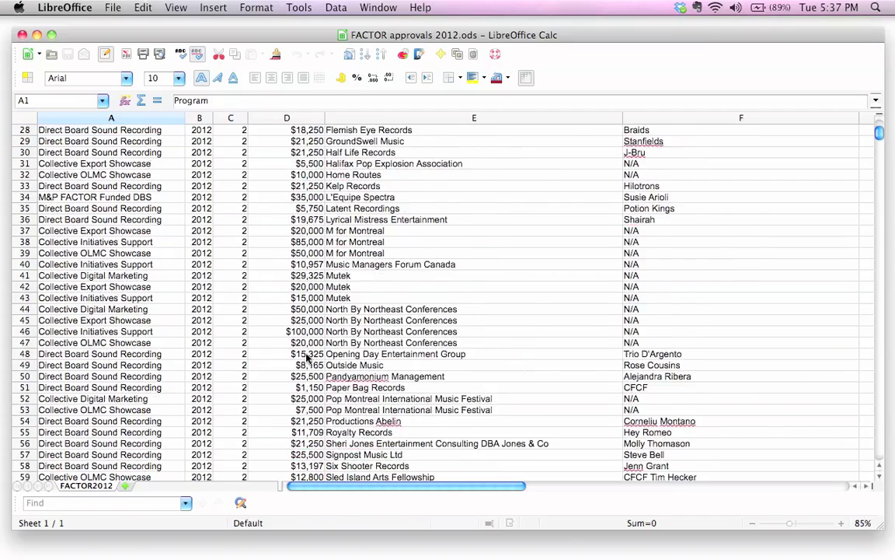
drag(878, 144, 882, 460)
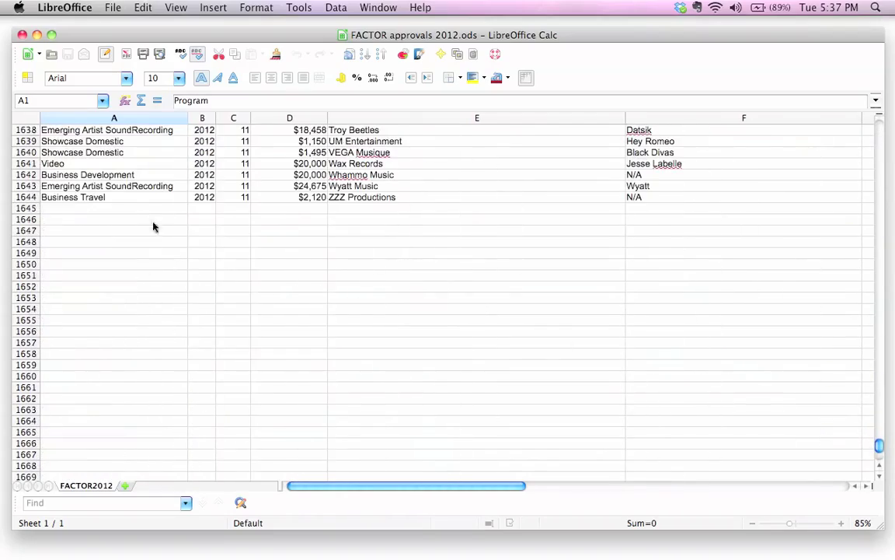
click(50, 197)
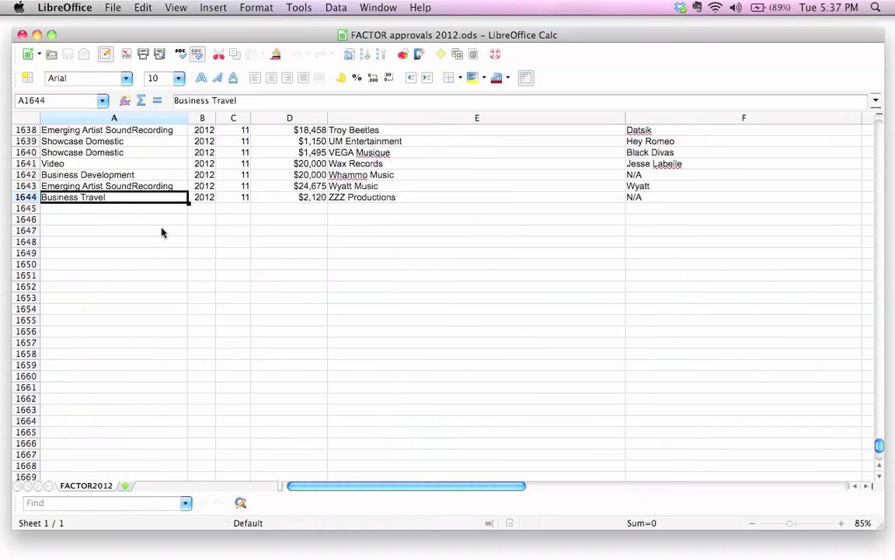
drag(880, 448, 879, 125)
click(159, 132)
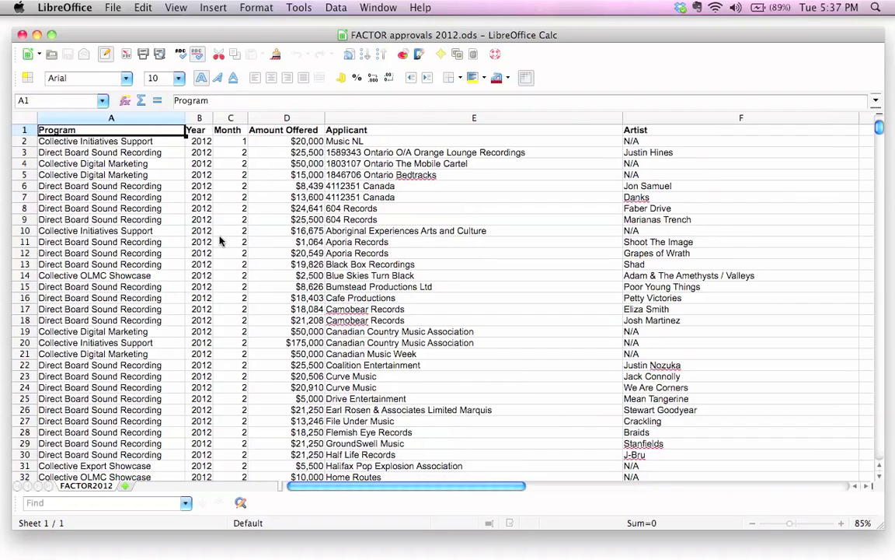
click(271, 140)
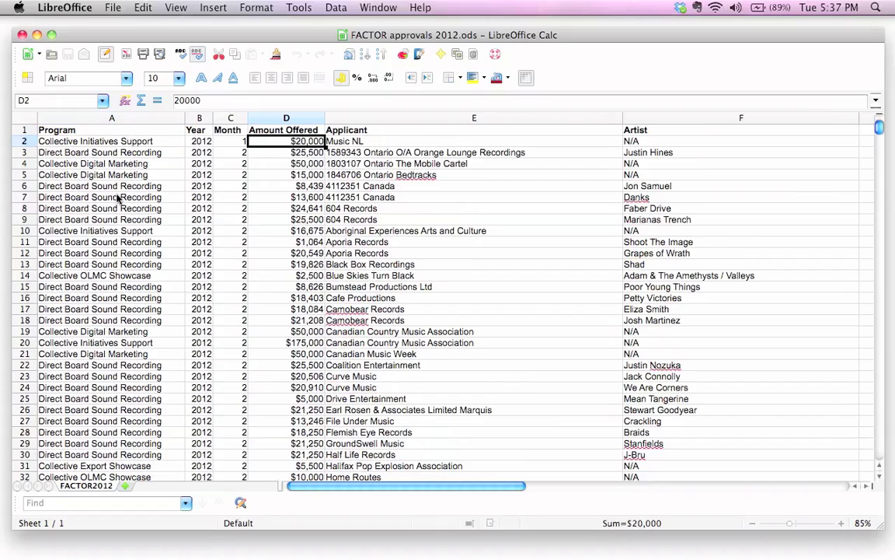
scroll(264, 171, down, 5)
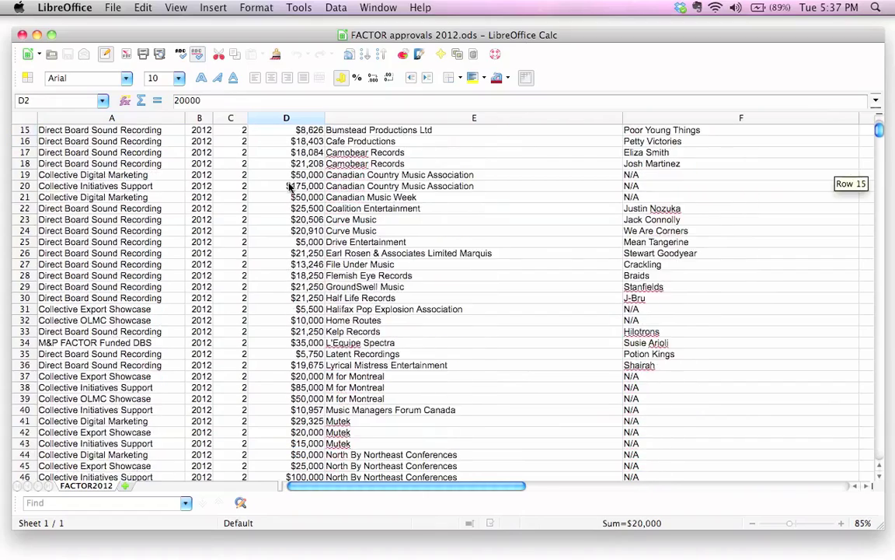
scroll(289, 186, down, 5)
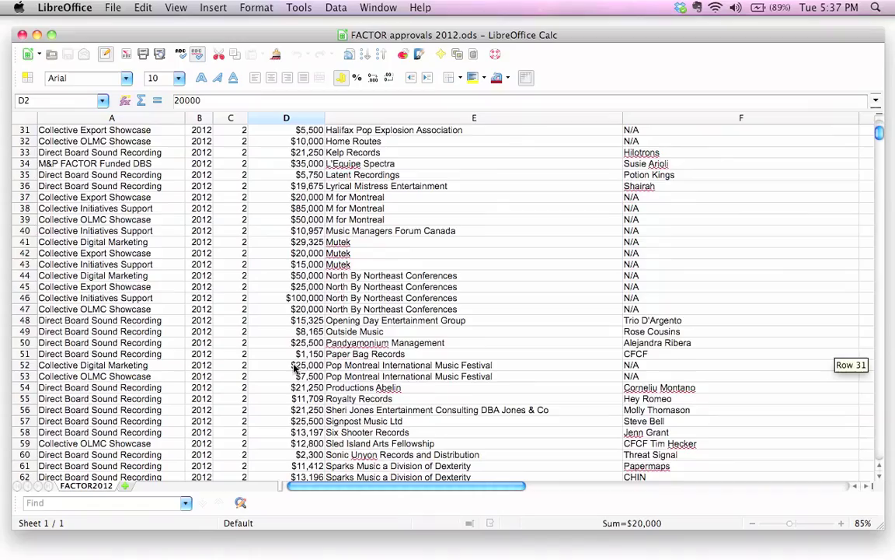
scroll(293, 369, down, 8)
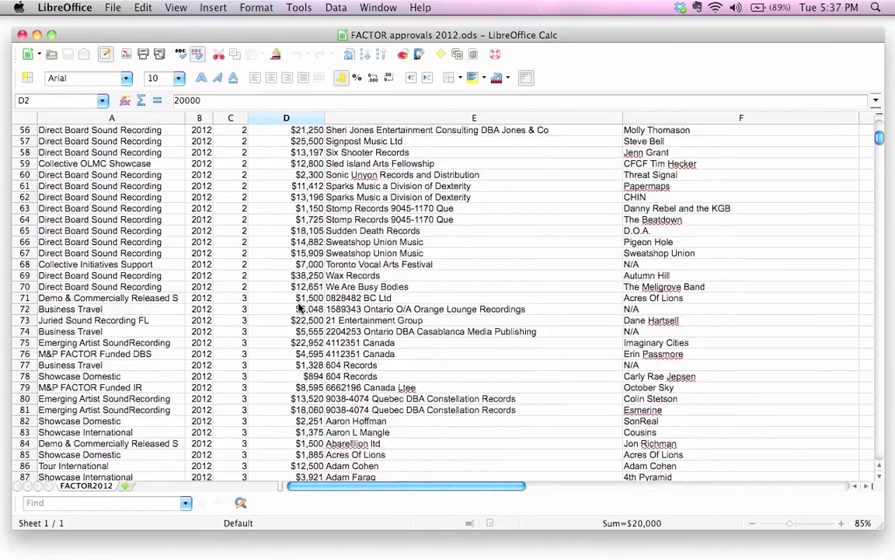
scroll(299, 309, down, 2)
scroll(300, 308, up, 20)
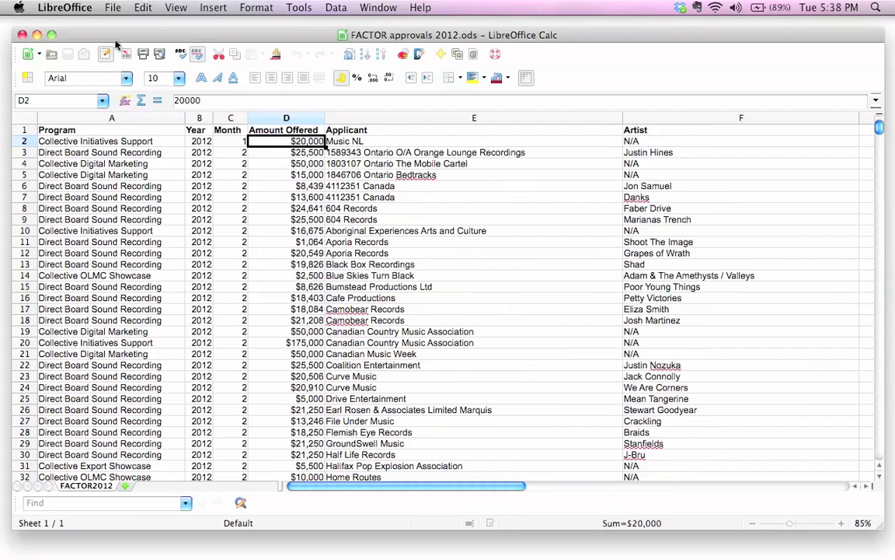
Select the whole sheet and sort it by Column D, Amount Offered, ascending.
click(28, 117)
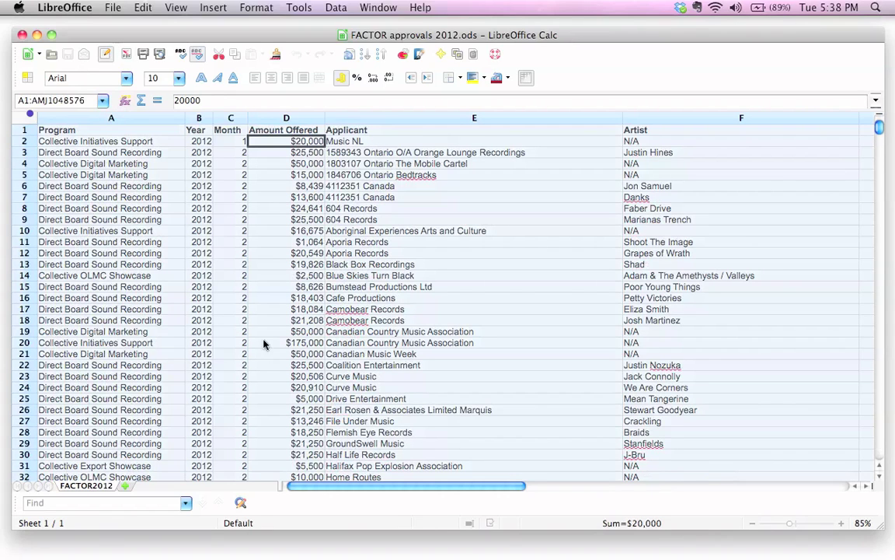
click(166, 275)
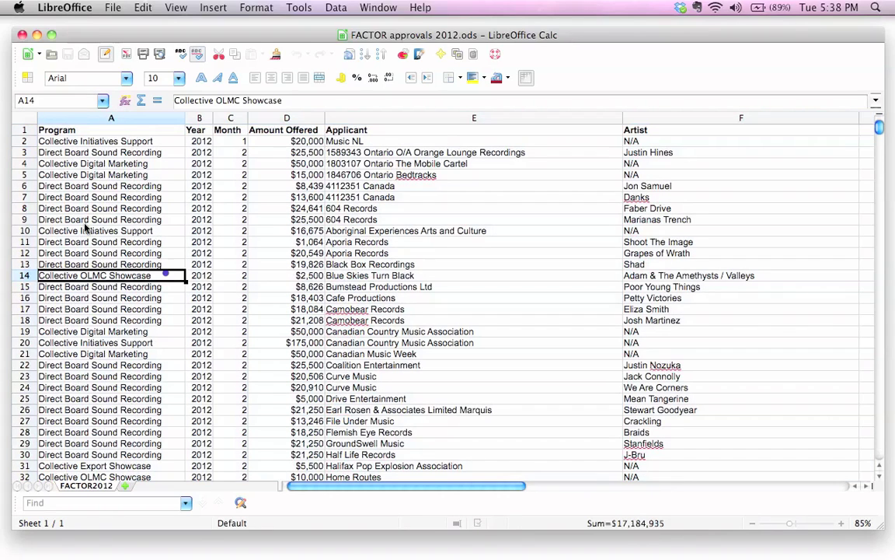
click(24, 119)
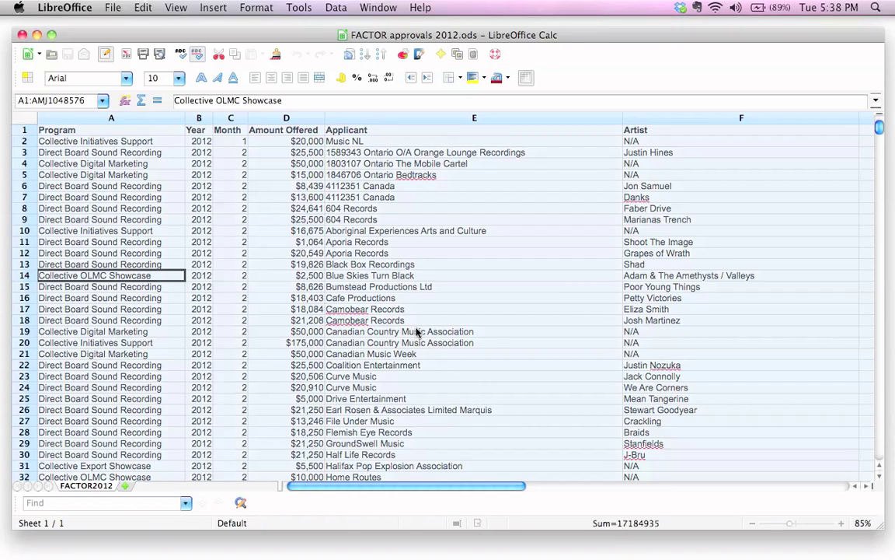
click(336, 8)
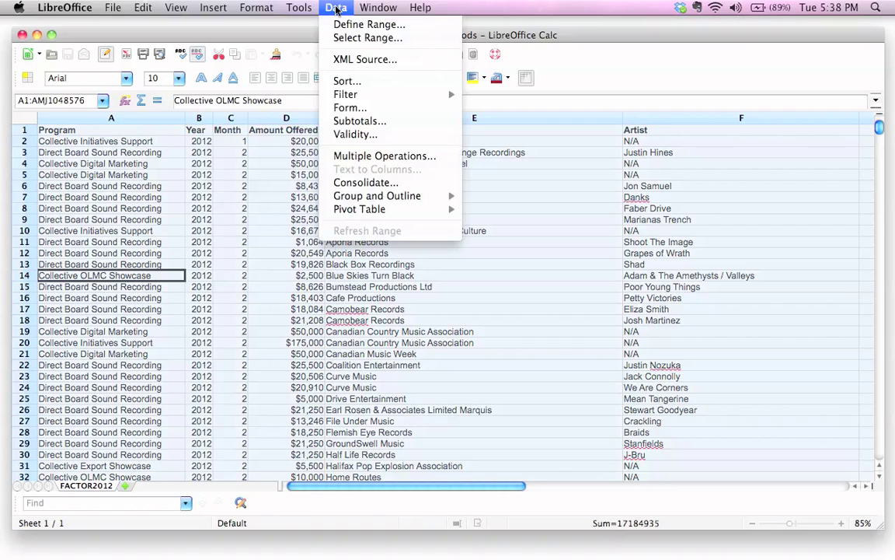
click(342, 81)
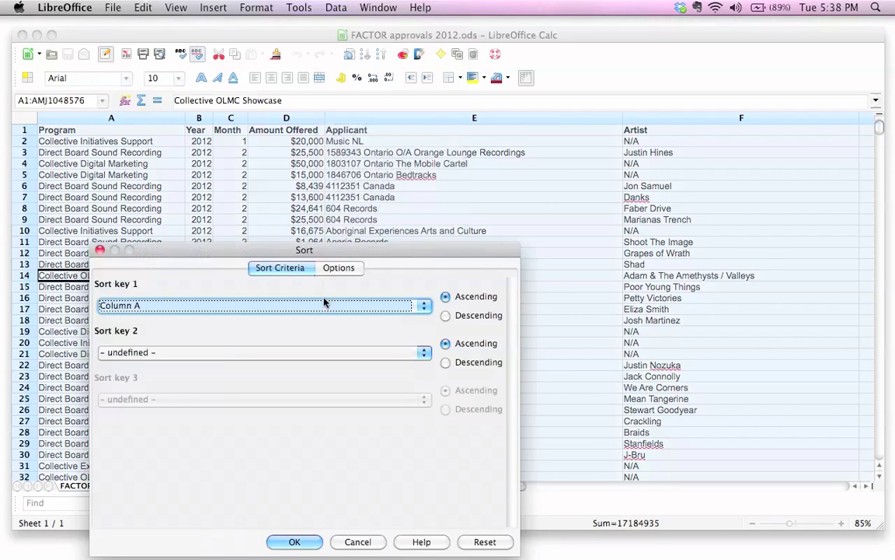
drag(272, 251, 405, 200)
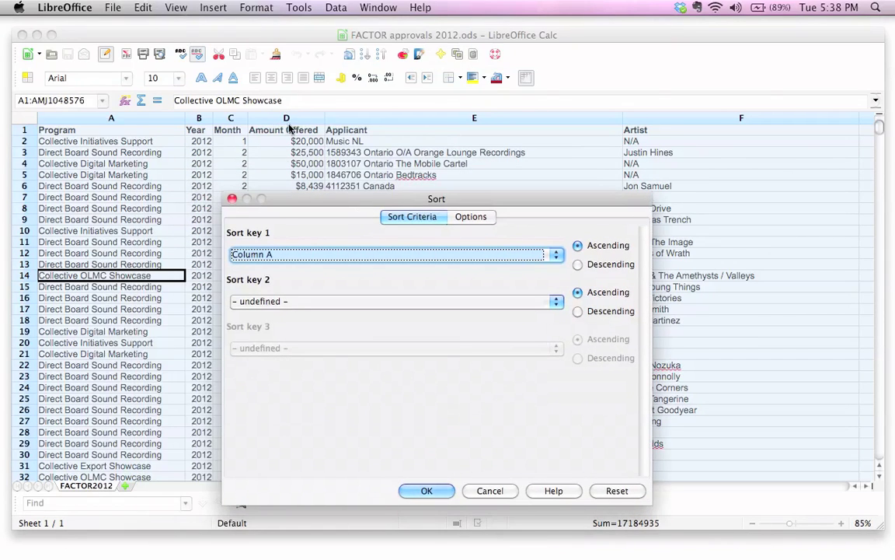
click(292, 258)
click(290, 306)
click(427, 490)
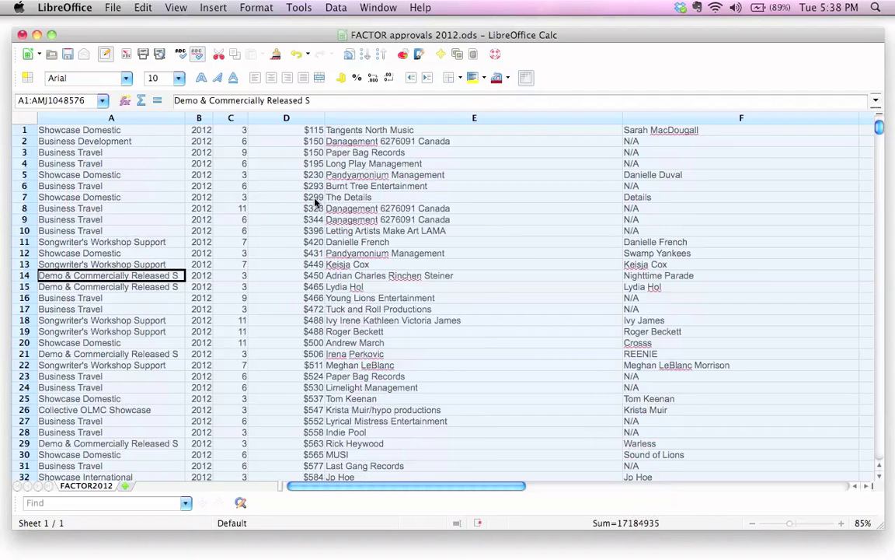
Check the sorted amounts, undo the Column D sort with Cmd+Z, and return to cell A1.
scroll(331, 230, down, 6)
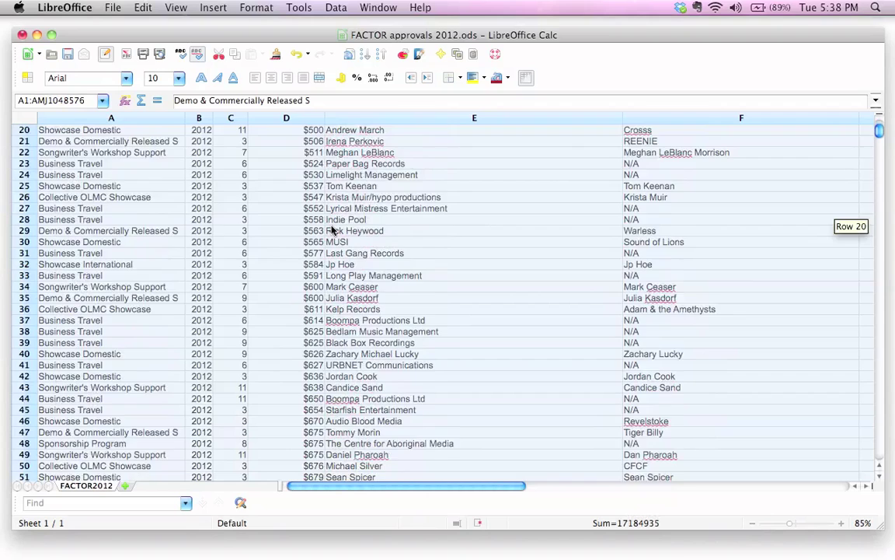
scroll(331, 229, up, 6)
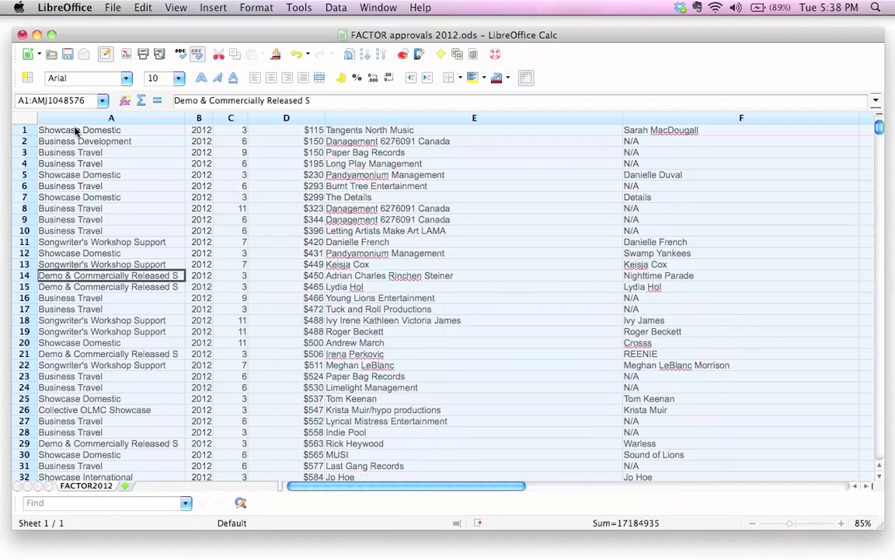
click(283, 129)
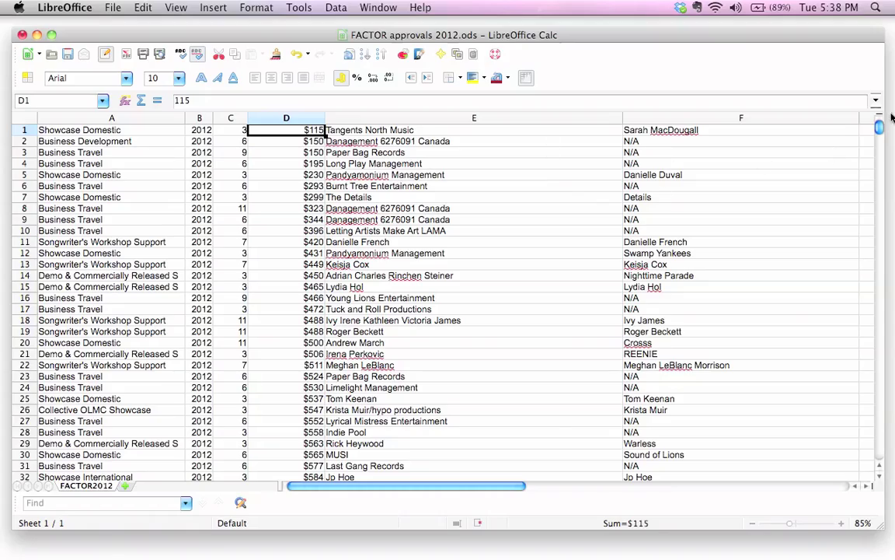
drag(879, 127, 881, 450)
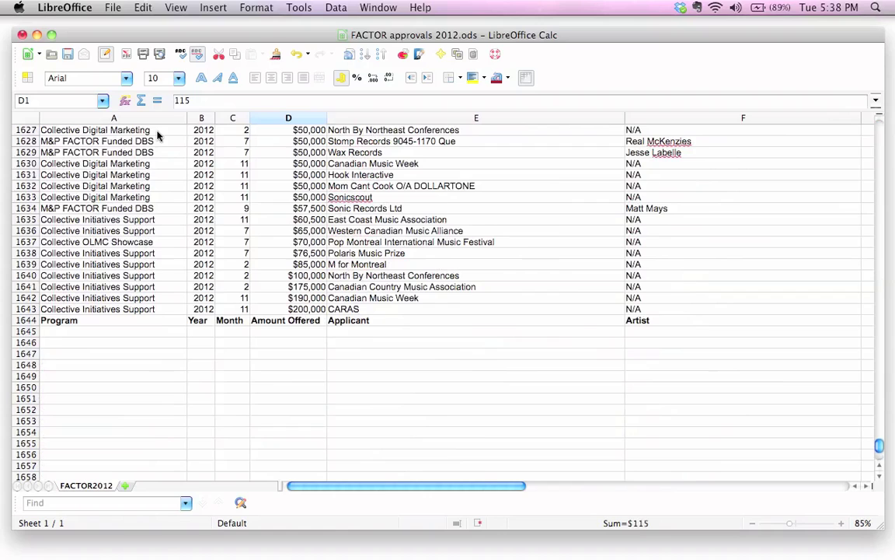
key(super+z)
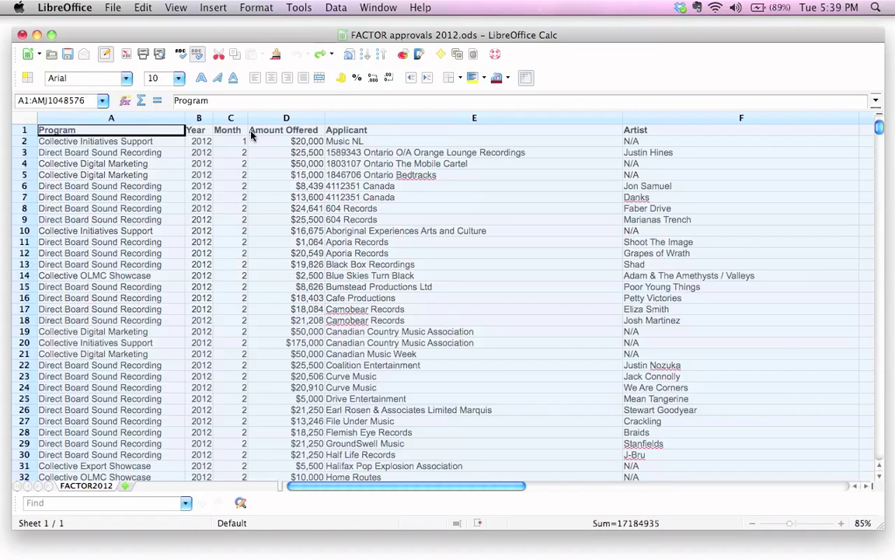
click(279, 130)
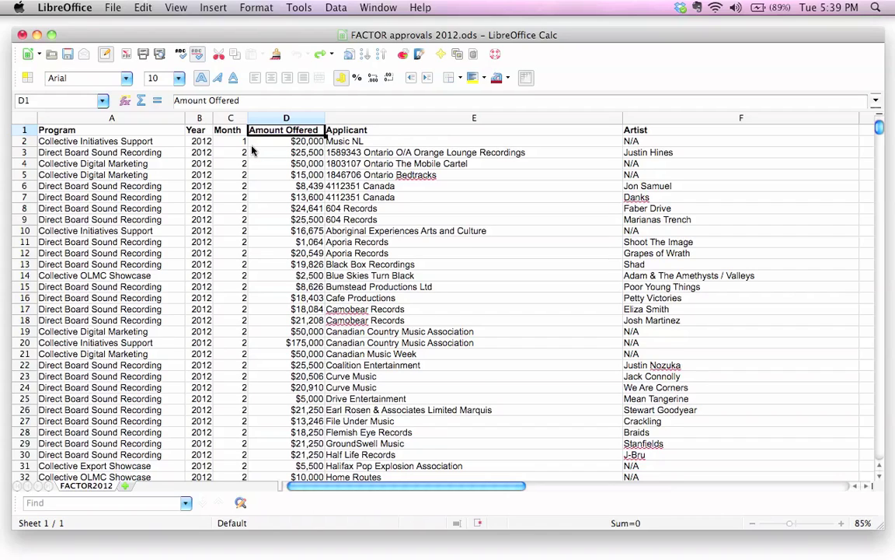
key(Left)
key(Left)
key(Left)
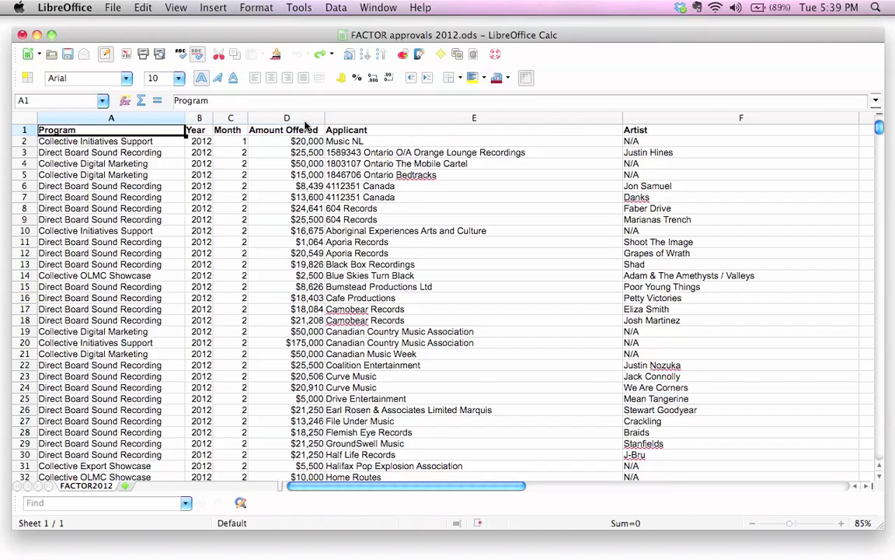
Select the whole sheet and enable 'Range contains column labels' in the Sort dialog's Options.
click(28, 119)
click(335, 9)
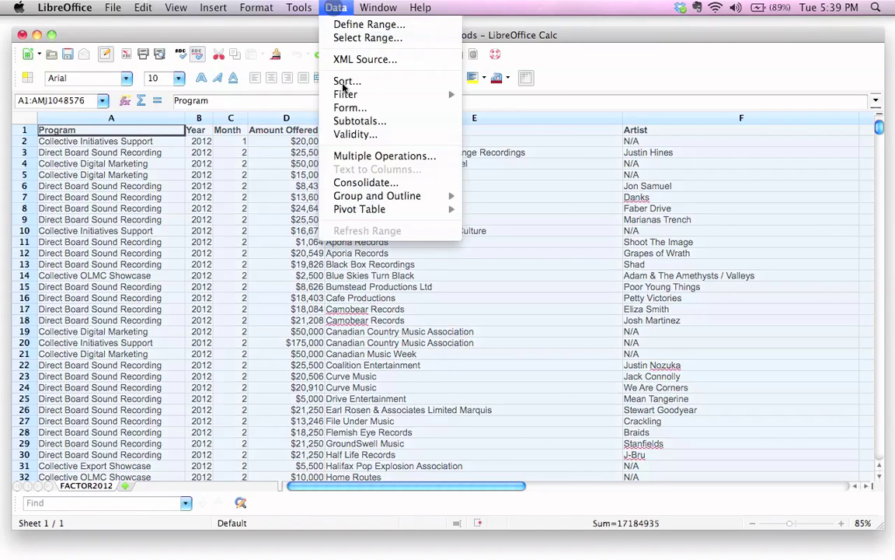
click(347, 81)
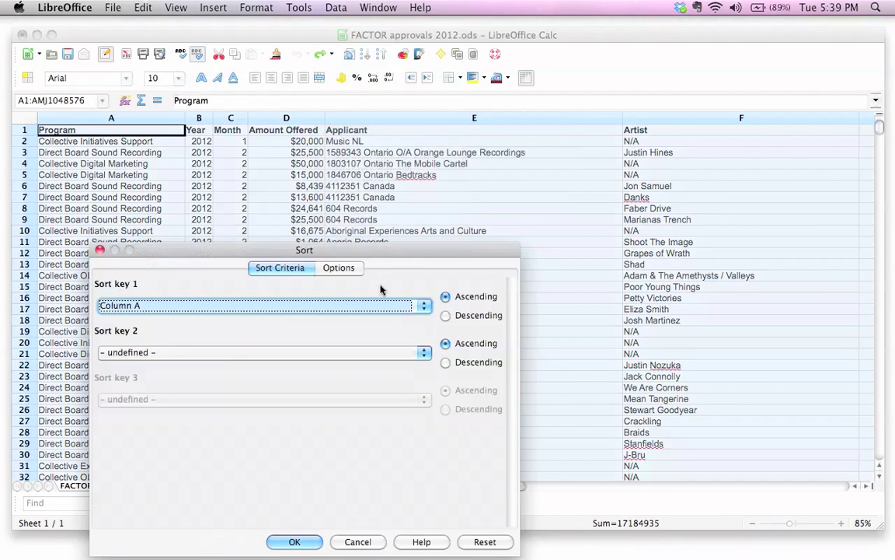
click(339, 268)
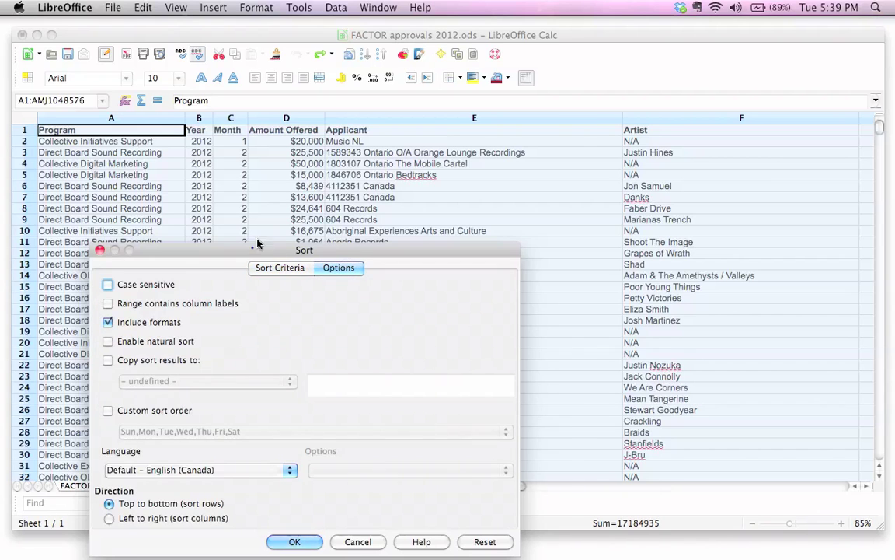
drag(258, 244, 394, 112)
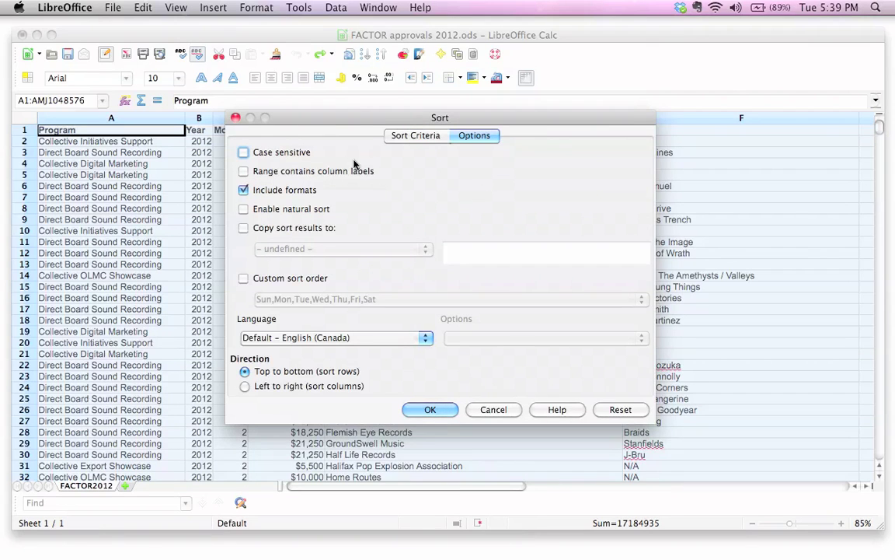
drag(360, 118, 370, 199)
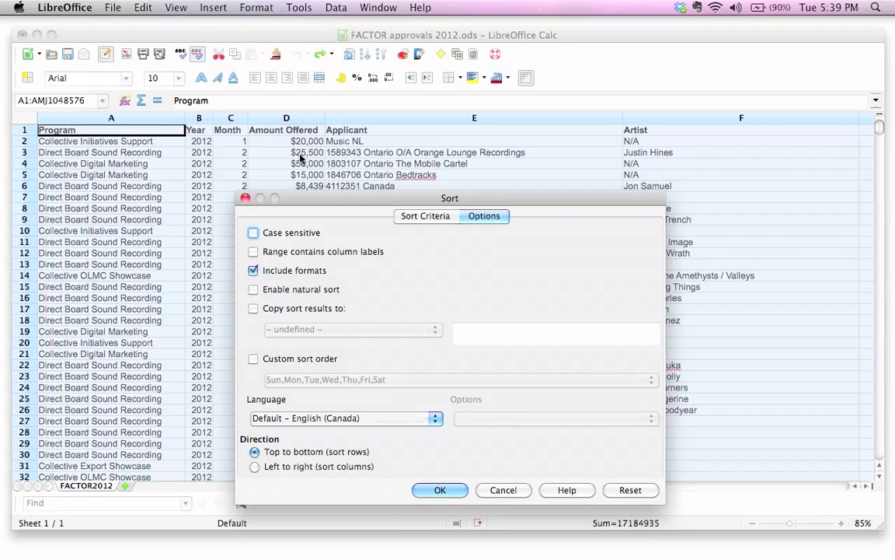
click(254, 251)
Set Sort key 1 to Amount Offered, ascending, and apply the sort.
click(424, 217)
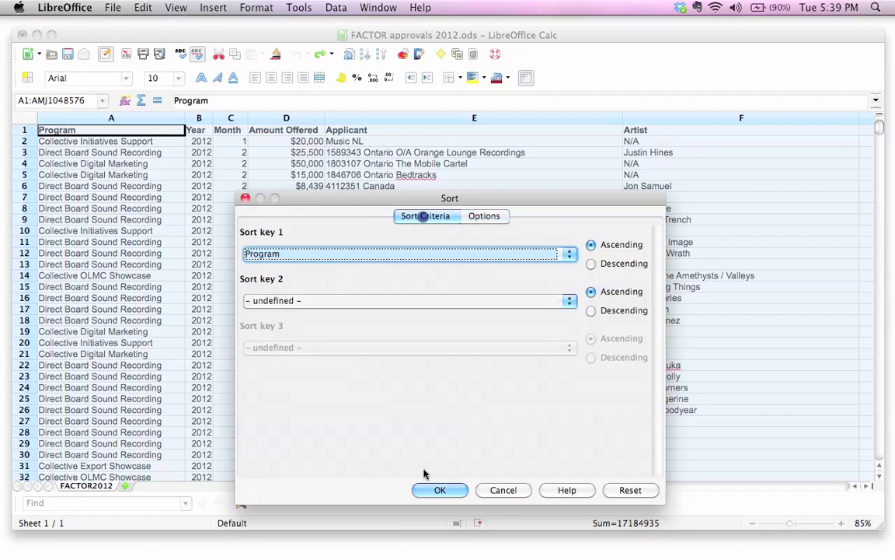
click(293, 252)
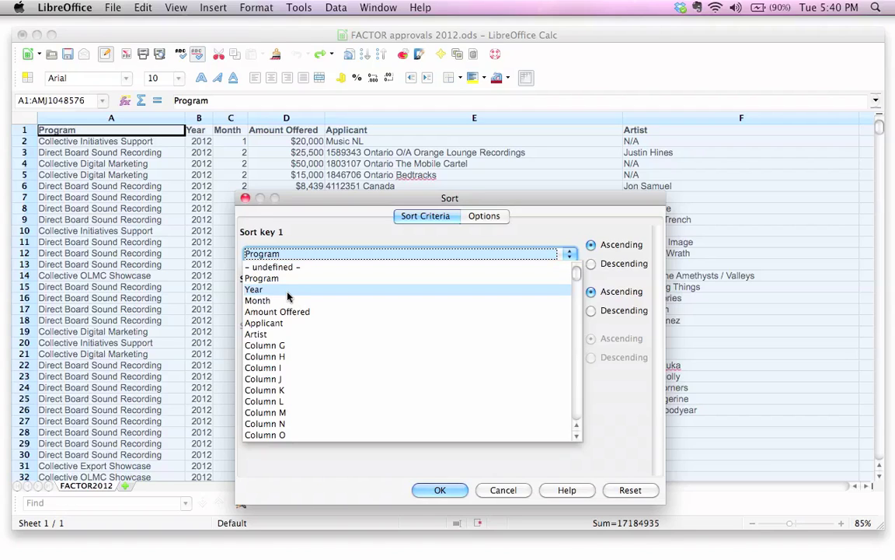
click(286, 312)
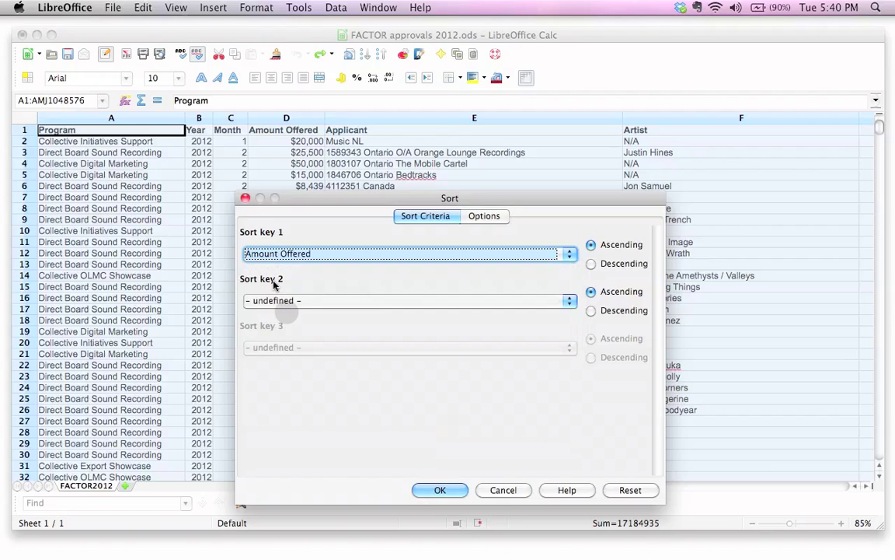
click(440, 490)
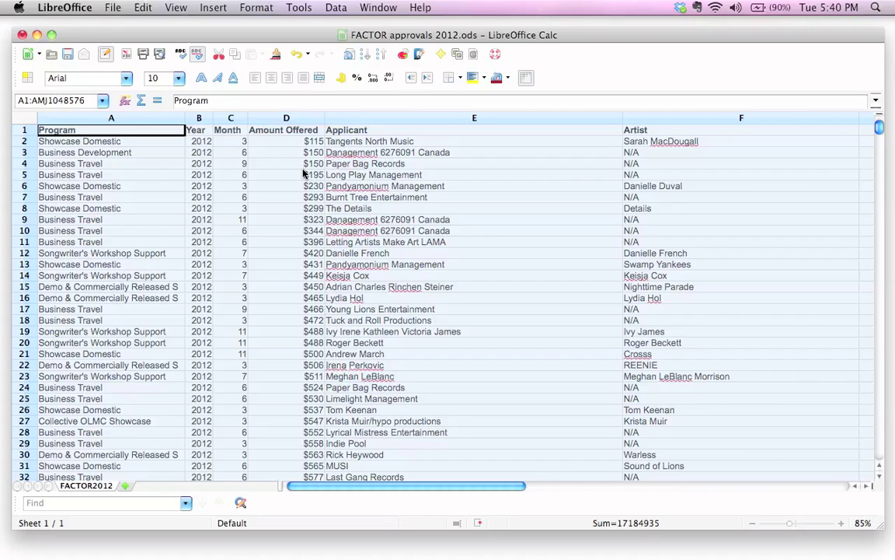
Switch the Amount Offered sort key to Descending and apply it, putting $200,000 first.
click(336, 7)
click(359, 74)
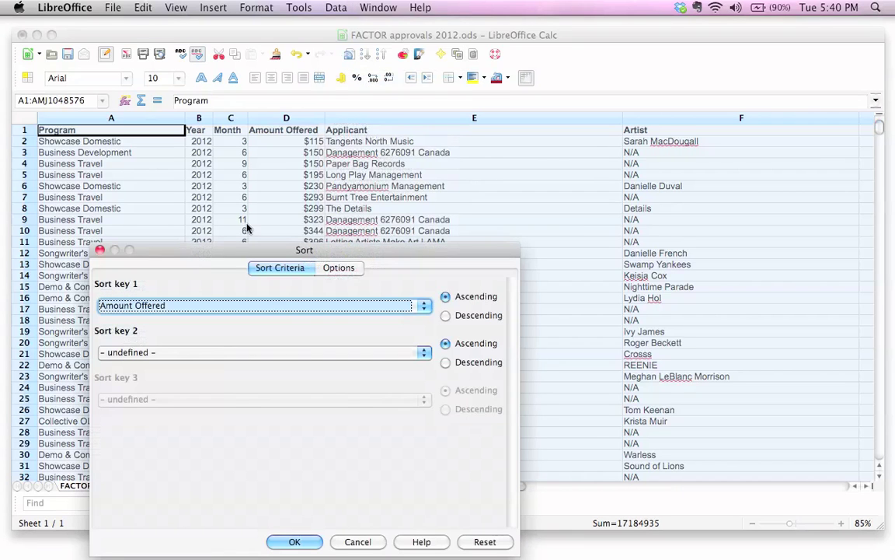
drag(395, 246, 459, 185)
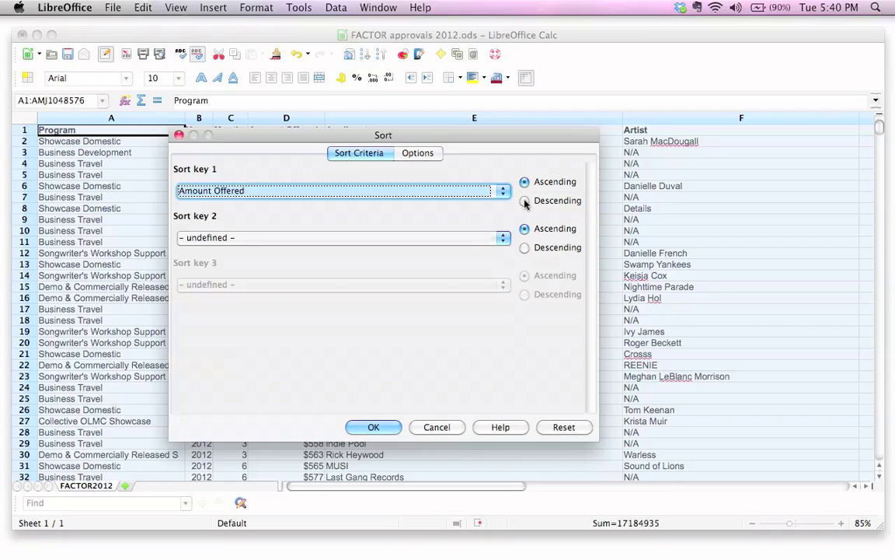
click(525, 200)
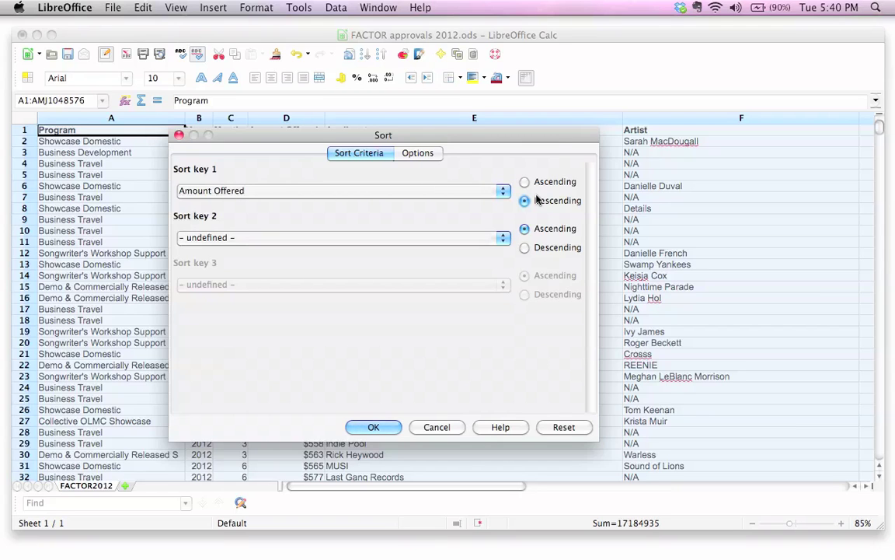
click(373, 427)
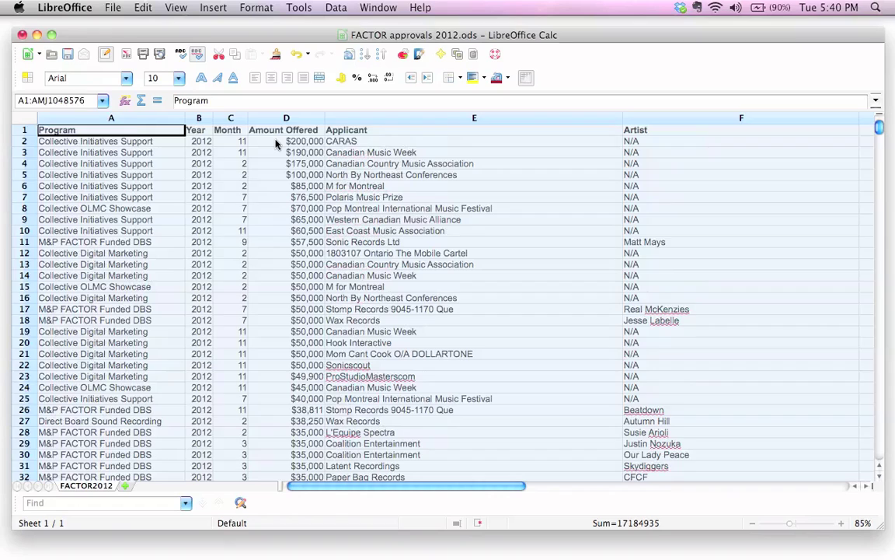
Check CARAS's $200,000 at the top and the $50,000 ties below Sonic Records Ltd.
click(276, 141)
key(Tab)
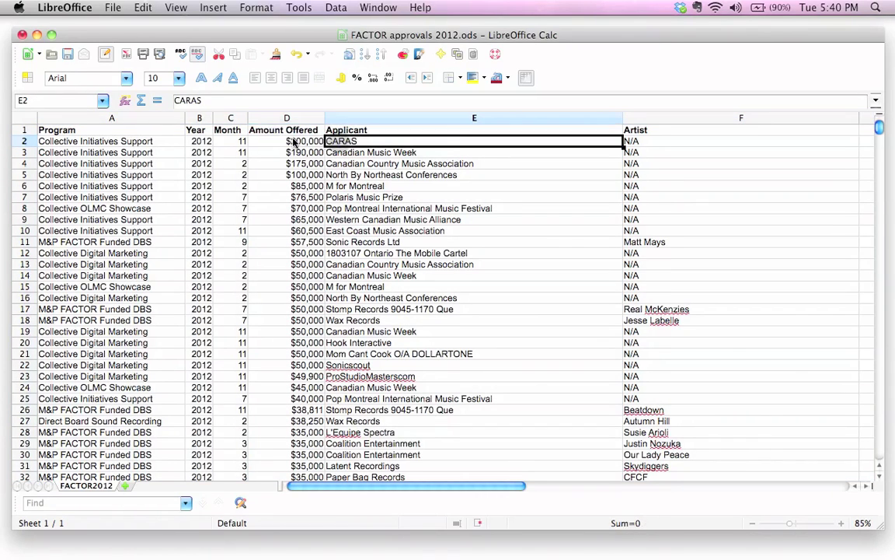
click(297, 140)
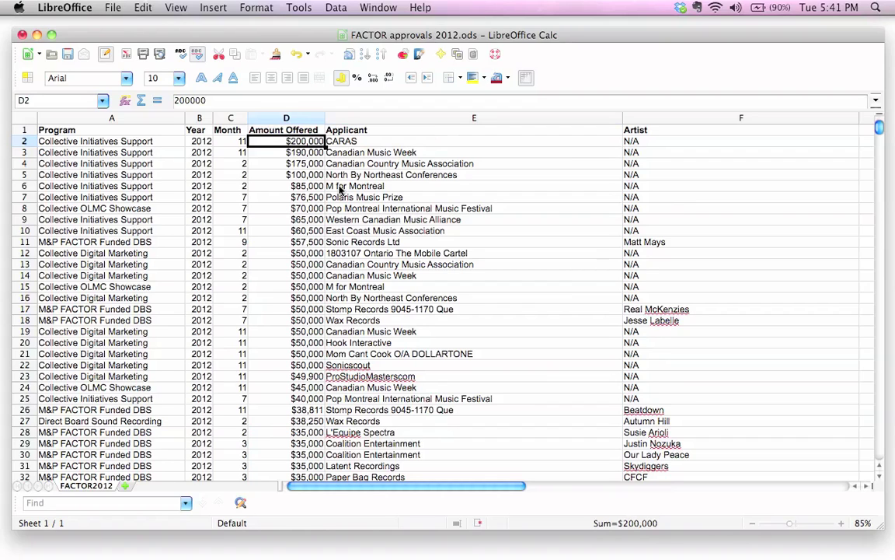
click(26, 117)
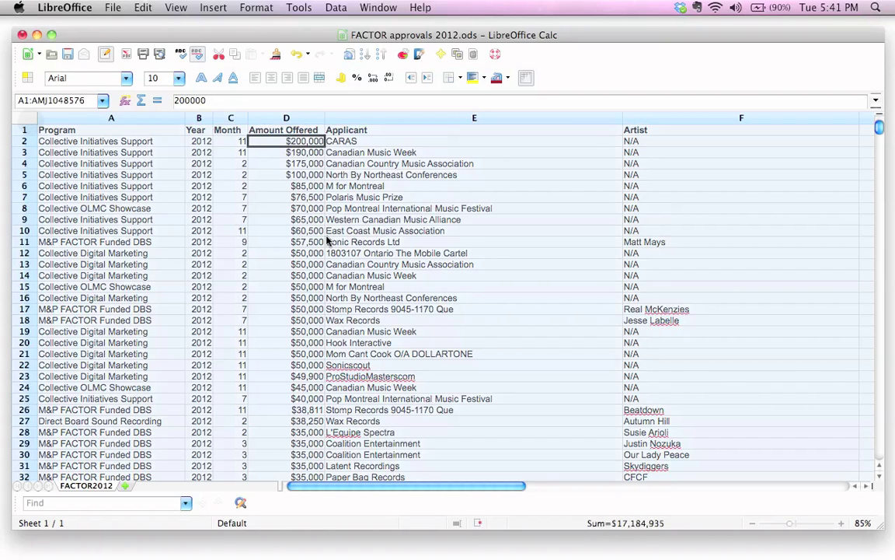
click(326, 242)
click(302, 255)
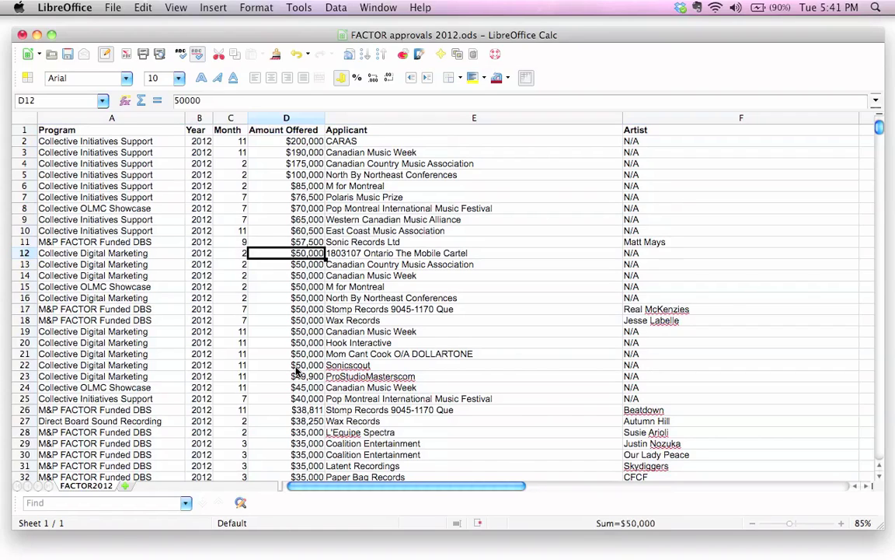
click(350, 264)
click(354, 331)
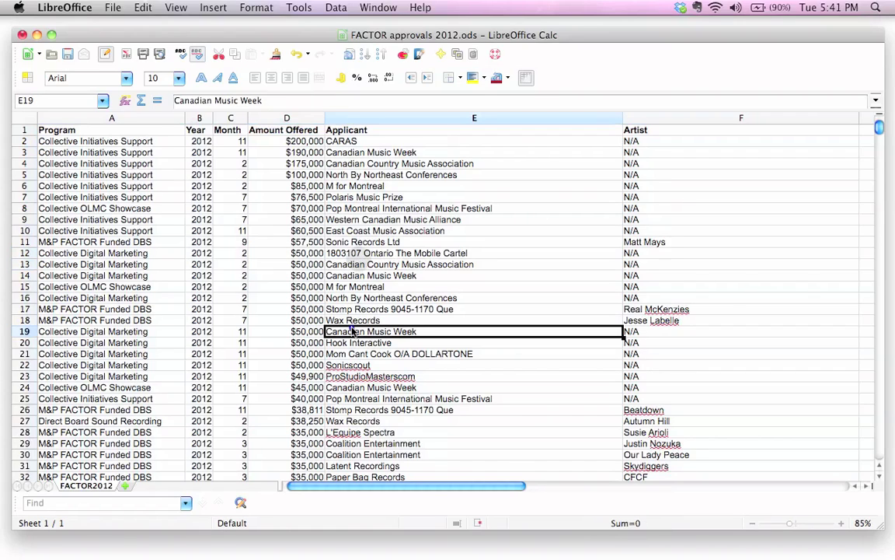
click(348, 264)
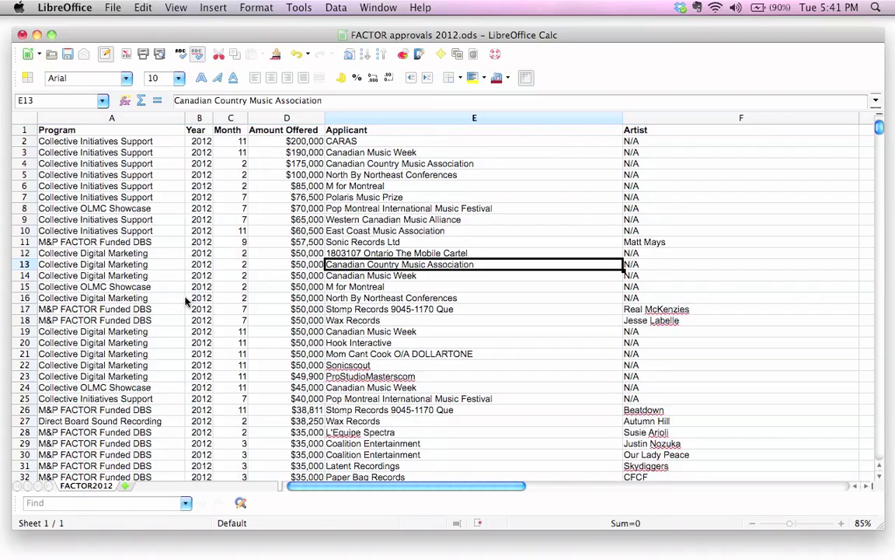
Step through the tied $50,000 applicants from E12 down to E19.
click(330, 254)
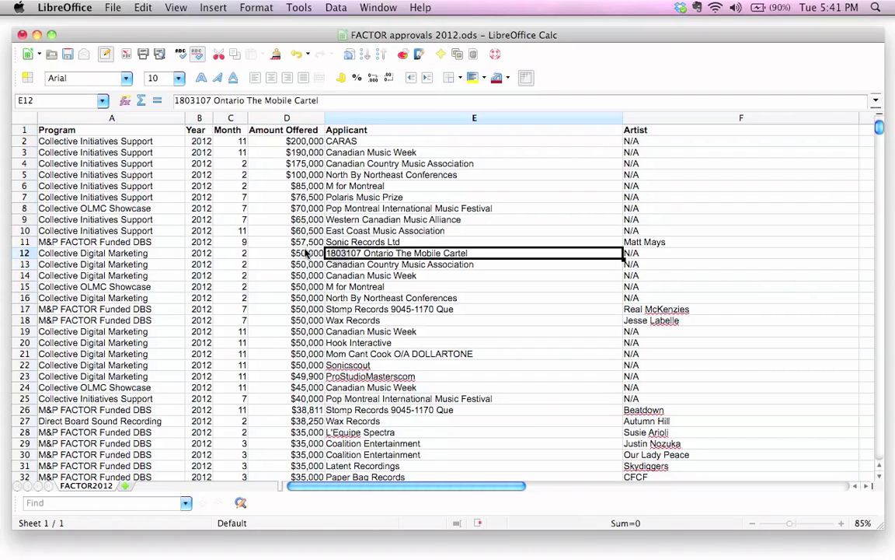
click(345, 264)
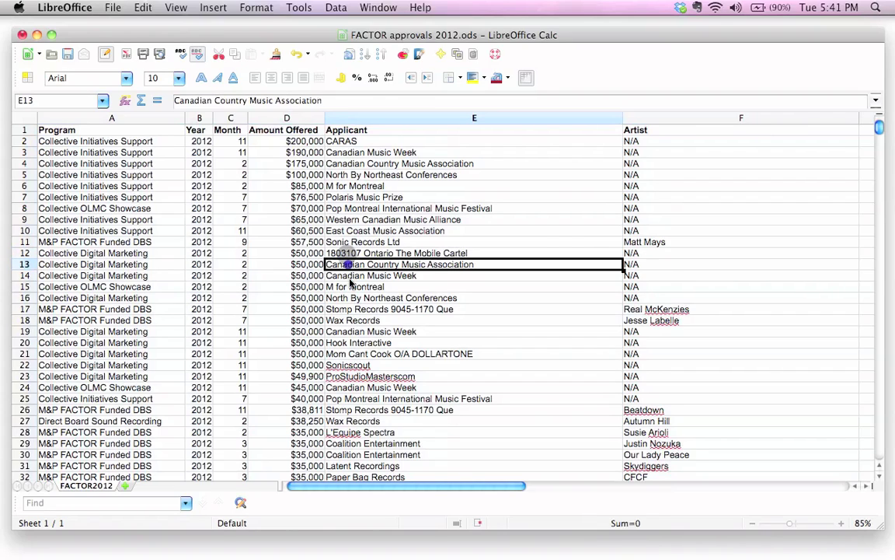
click(349, 275)
click(349, 287)
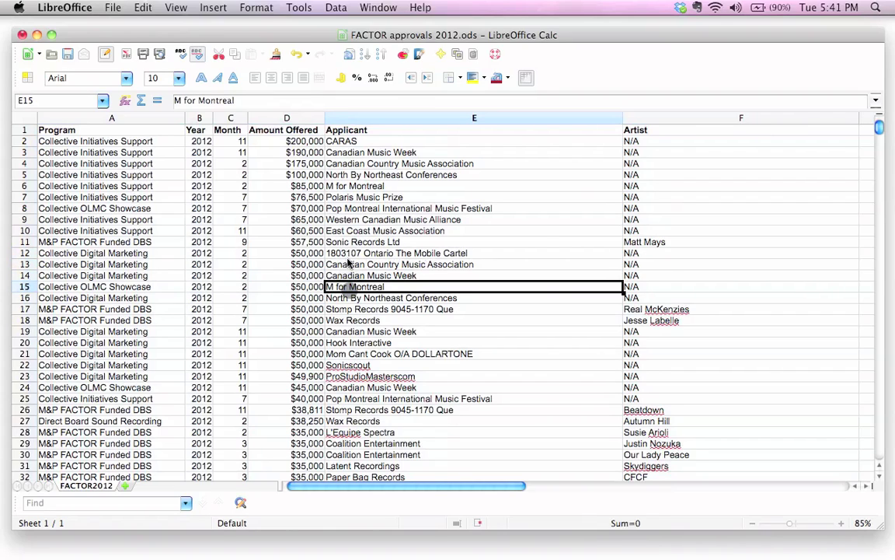
click(349, 298)
click(348, 321)
click(350, 332)
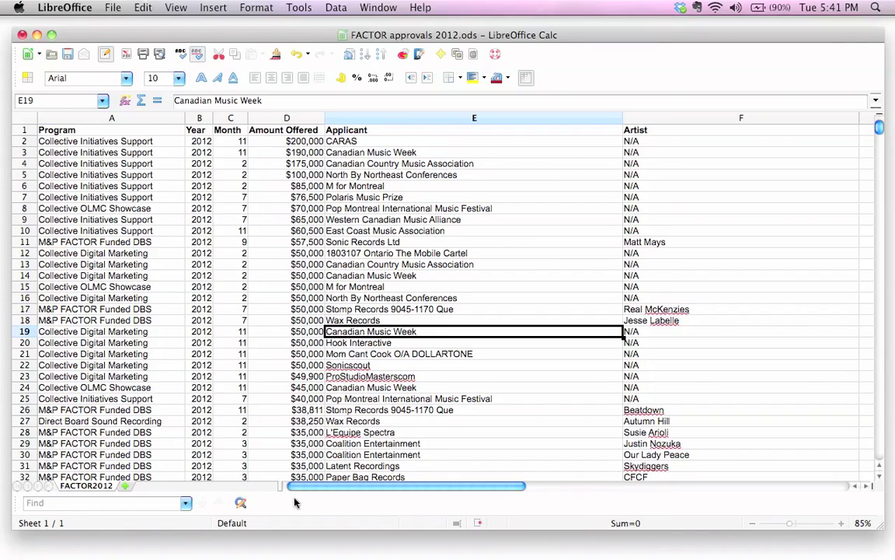
Check row 12's month, amount and applicant, then select the entire sheet.
click(238, 254)
click(346, 263)
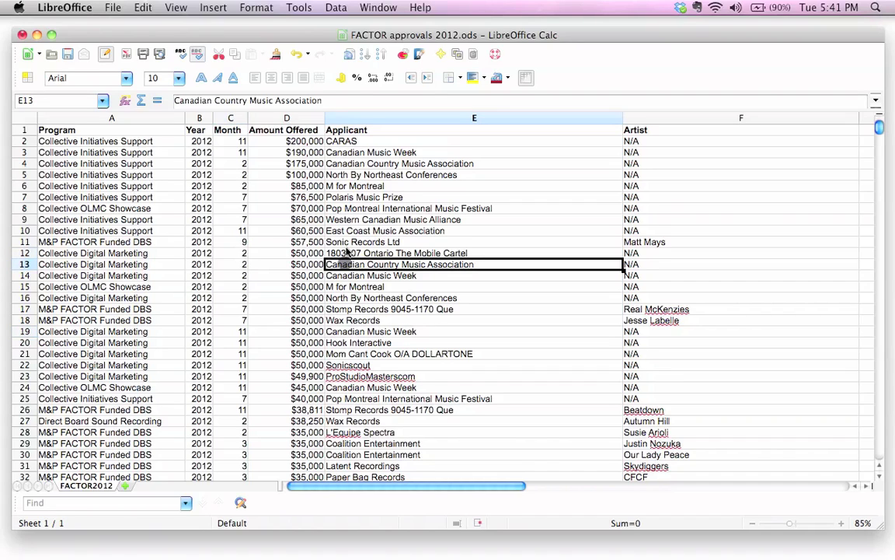
click(280, 253)
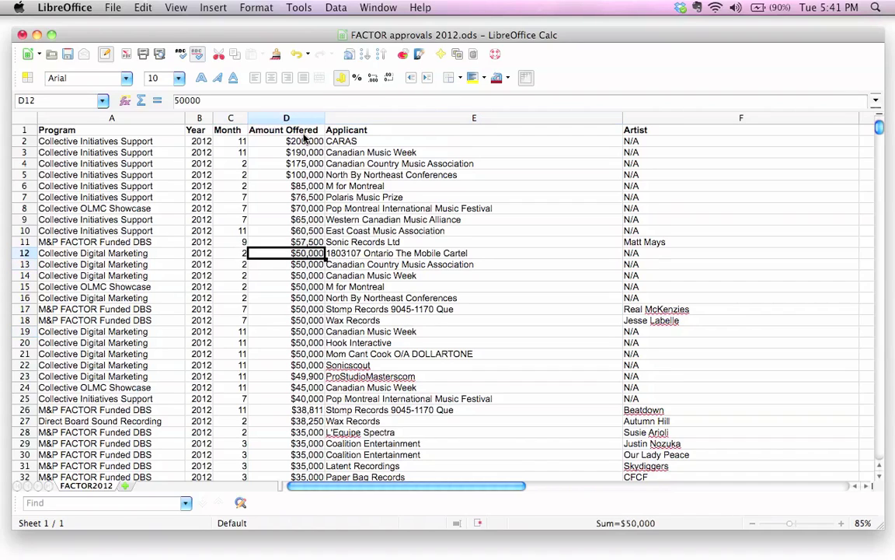
click(331, 254)
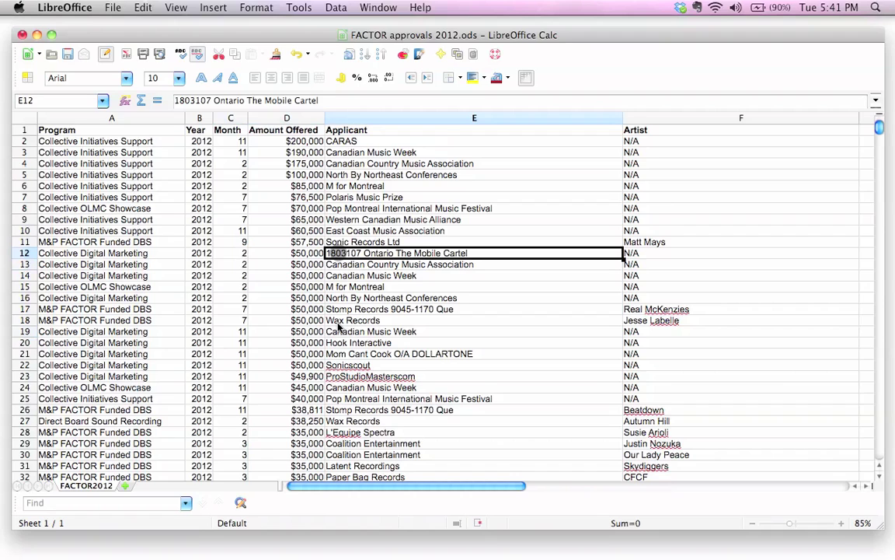
click(24, 117)
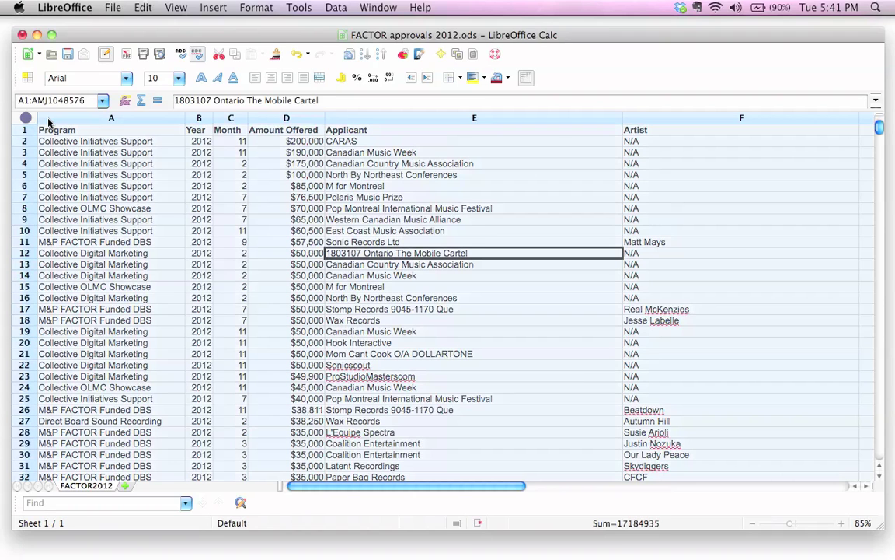
Keep Amount Offered descending as key 1, add Applicant as key 2, and apply the sort.
click(328, 10)
click(307, 75)
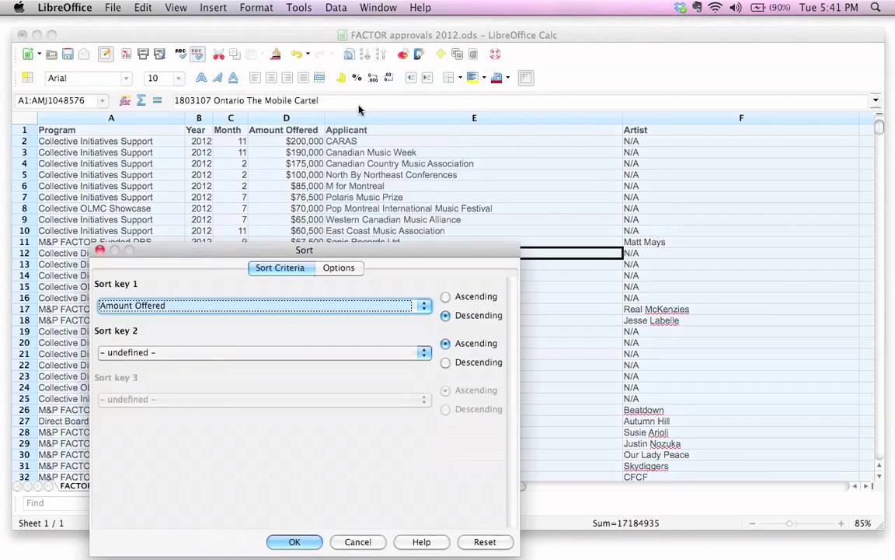
drag(231, 254, 293, 116)
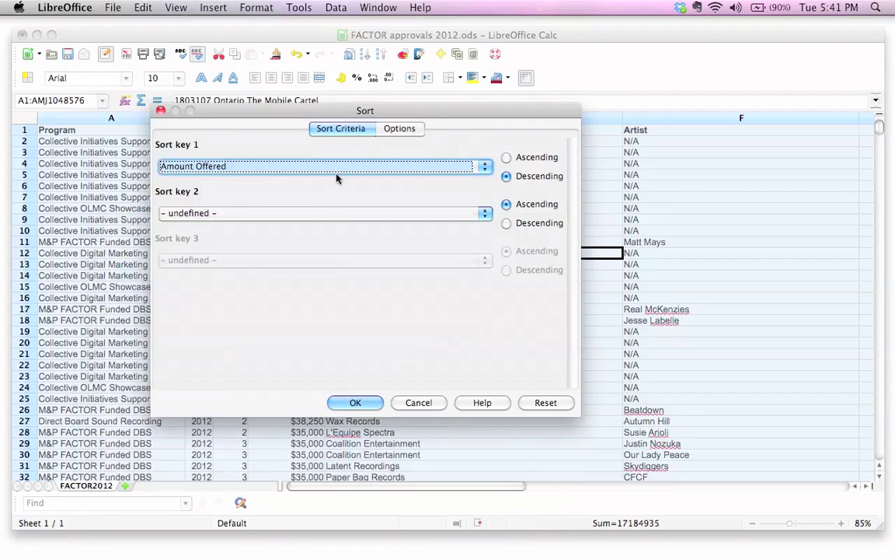
click(395, 215)
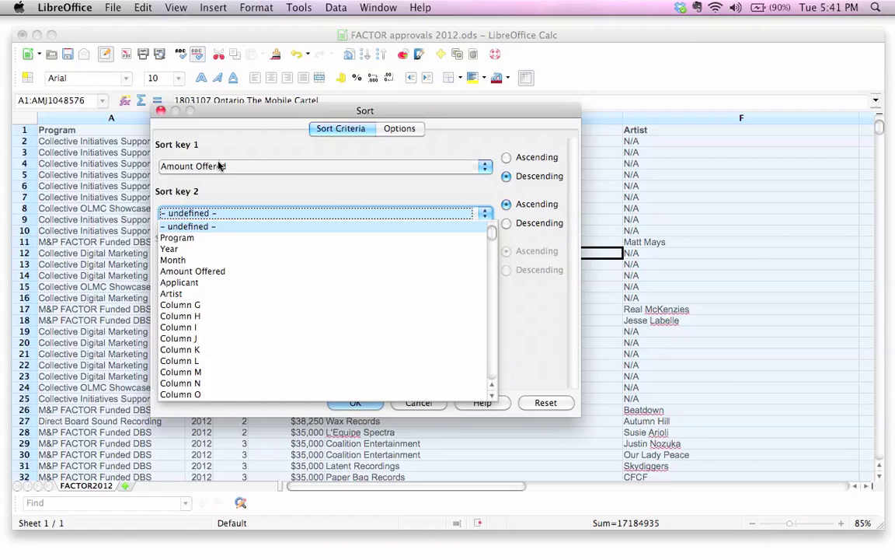
click(198, 284)
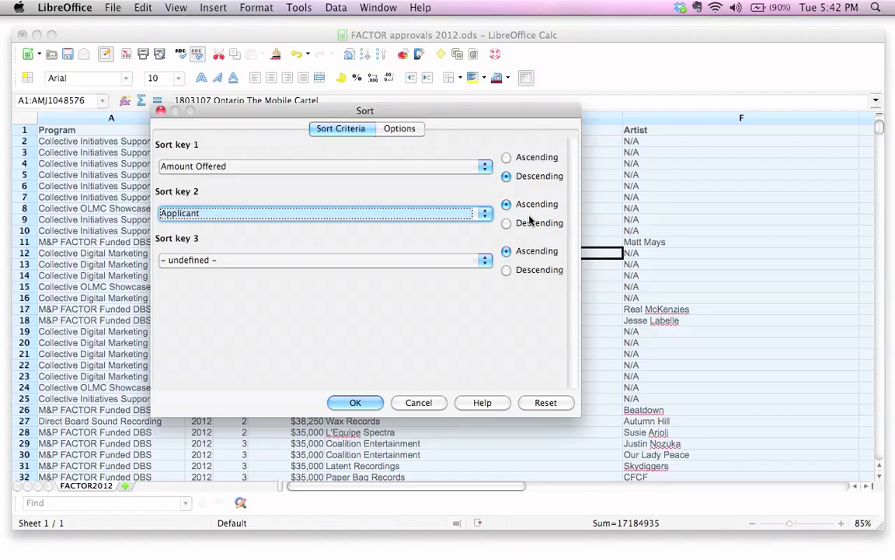
click(355, 402)
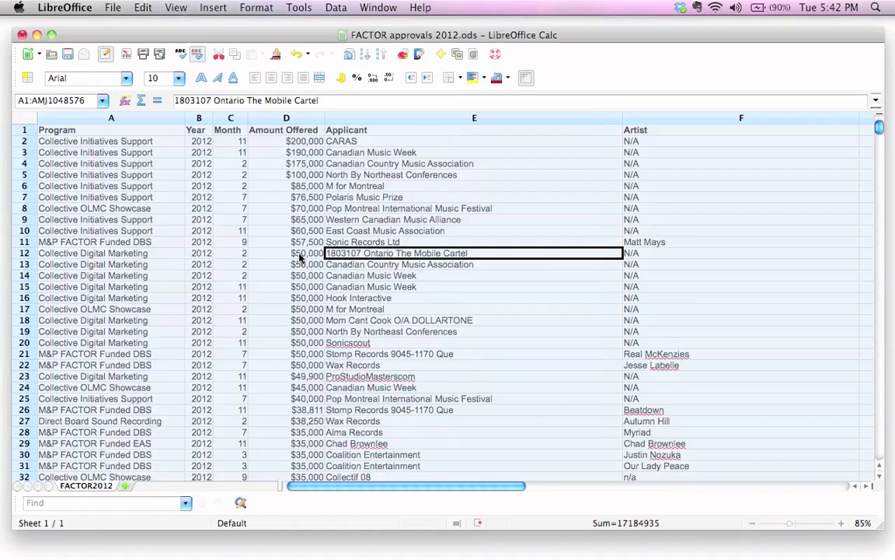
click(300, 252)
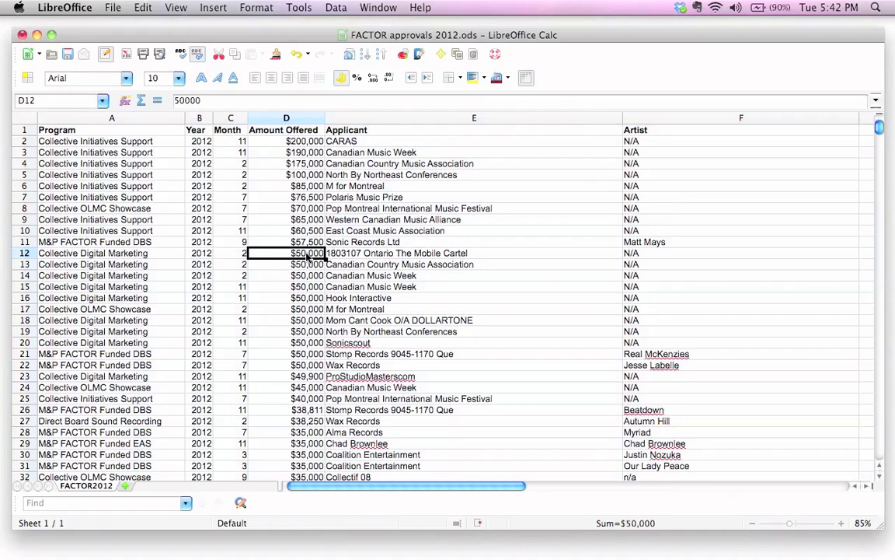
click(352, 256)
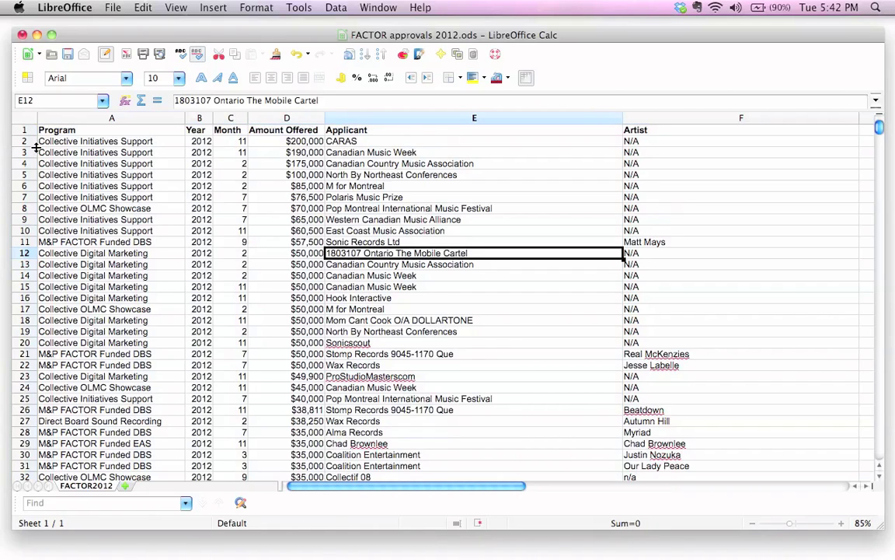
click(24, 118)
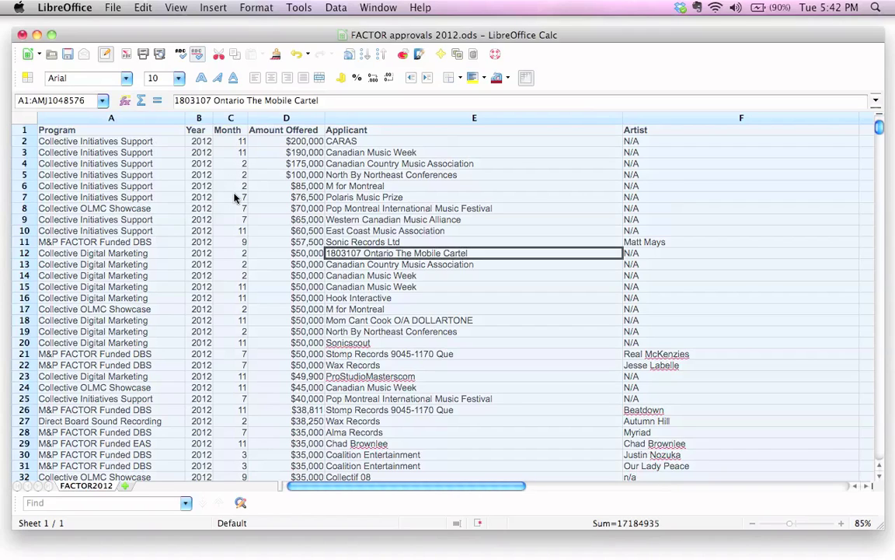
Inspect the Month and Year columns, then select the entire sheet.
click(232, 132)
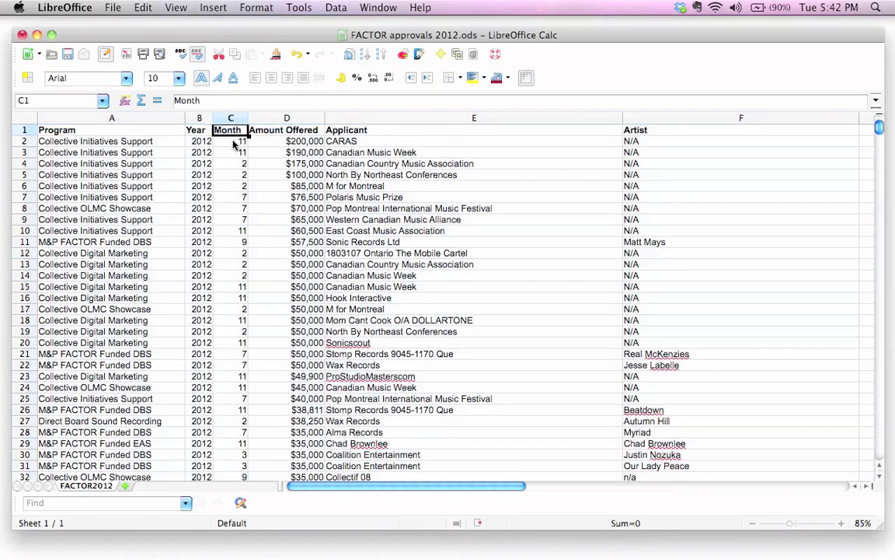
click(230, 117)
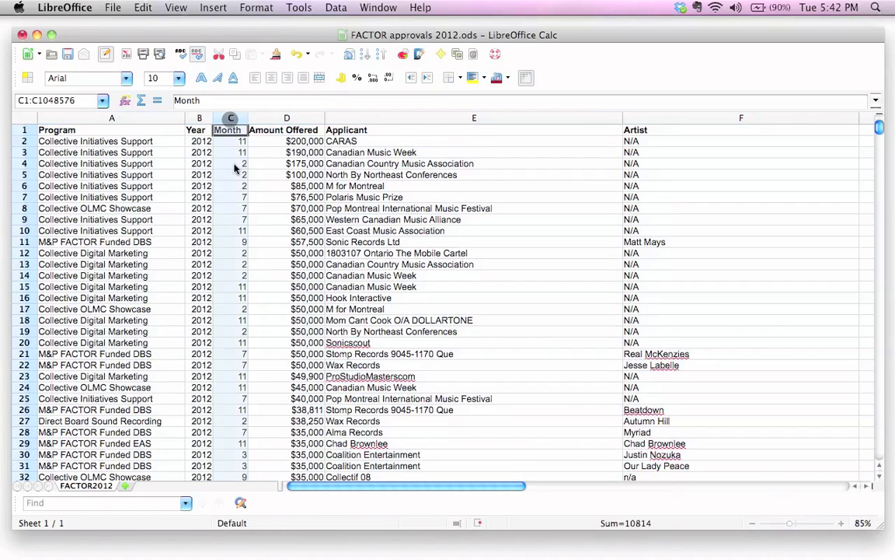
click(232, 143)
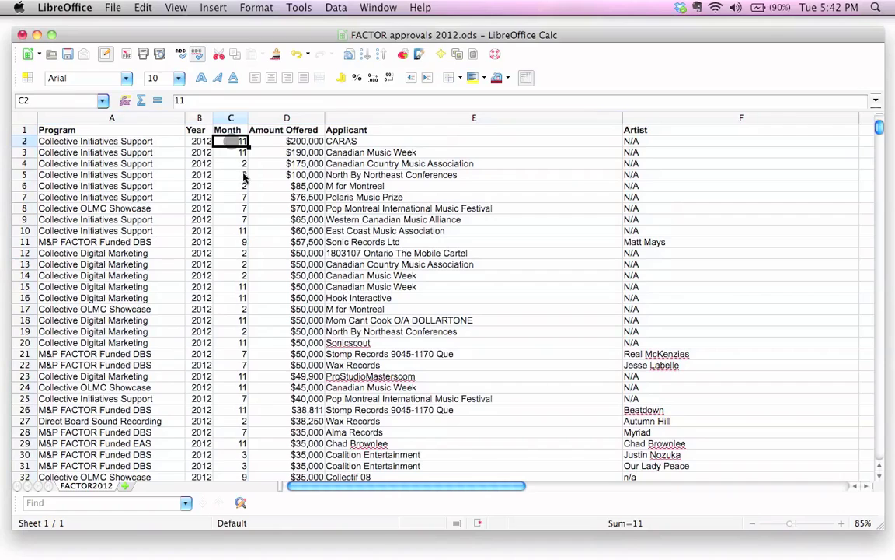
click(242, 164)
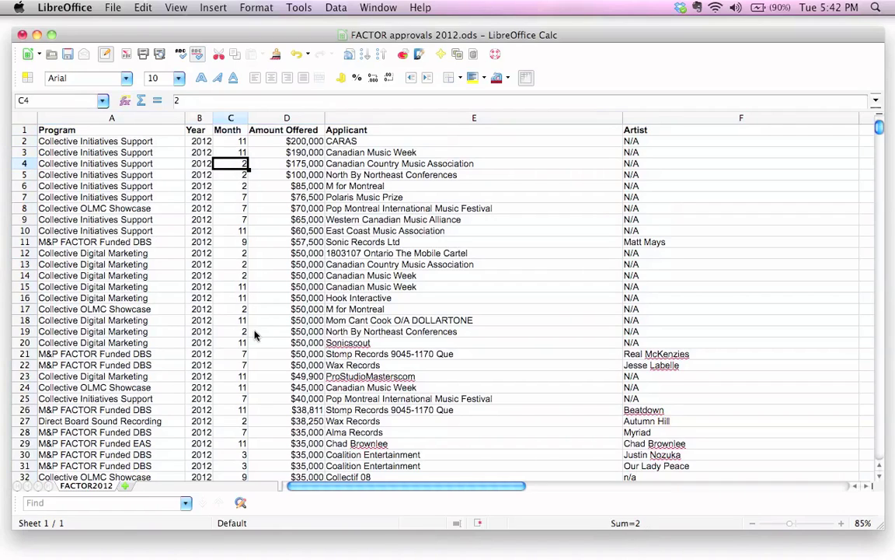
click(191, 118)
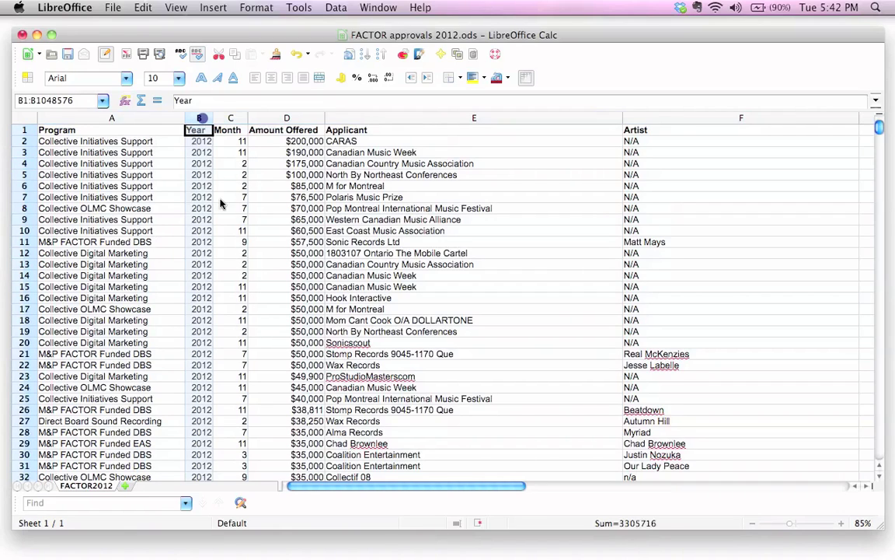
click(26, 118)
Set Sort key 1 to Year ascending and Sort key 2 to Month ascending.
click(336, 7)
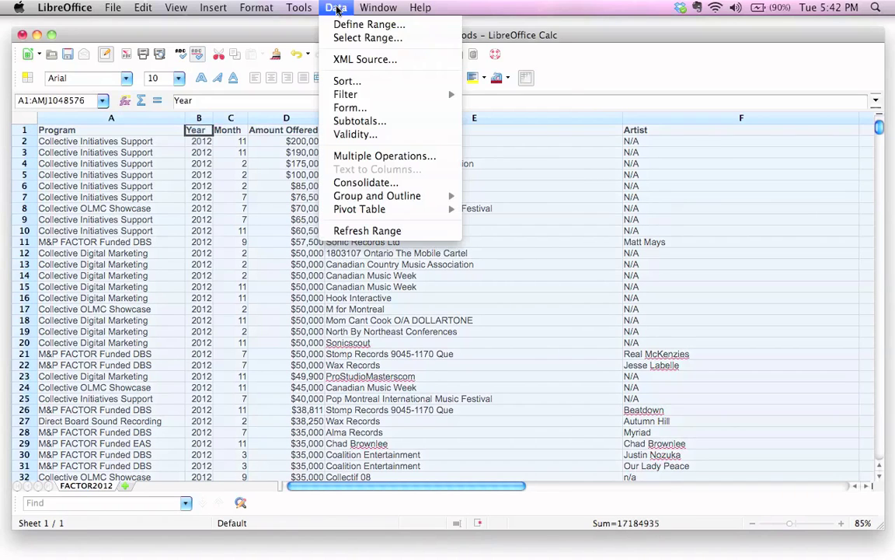
click(346, 81)
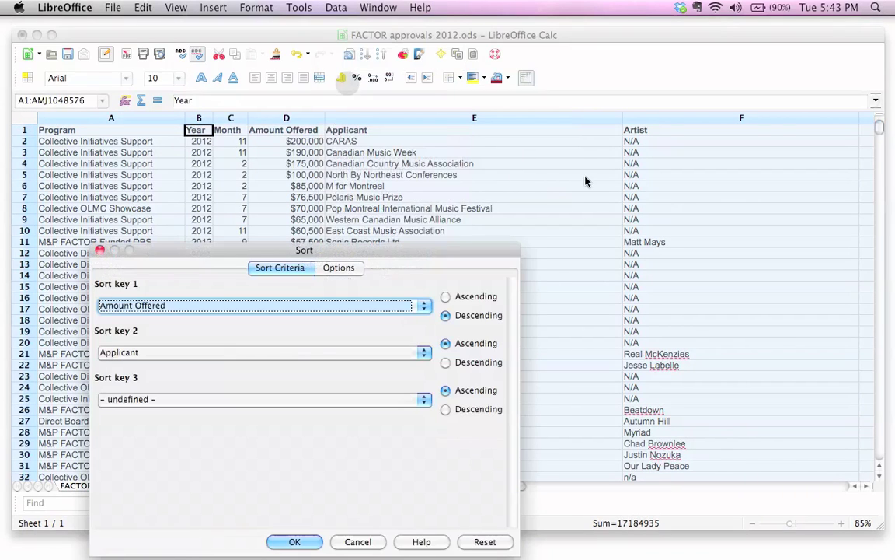
click(319, 306)
scroll(300, 353, up, 2)
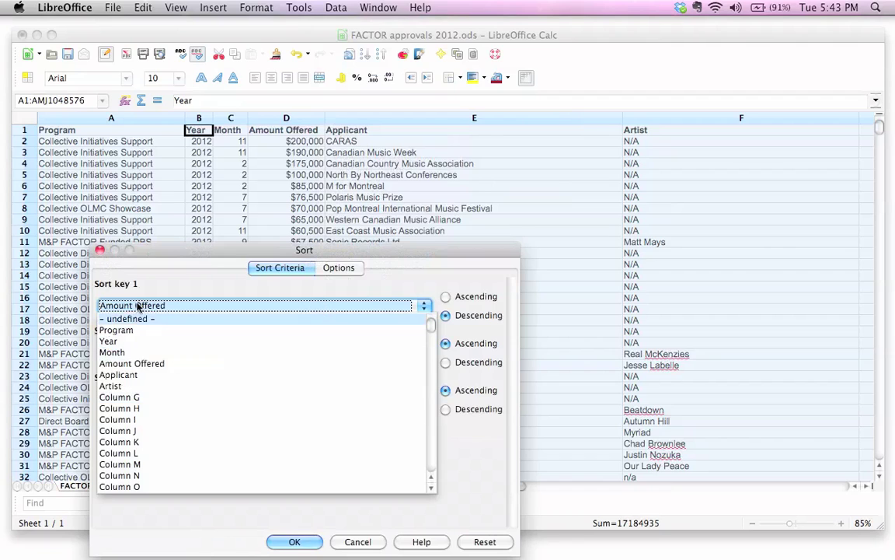
click(129, 343)
click(446, 296)
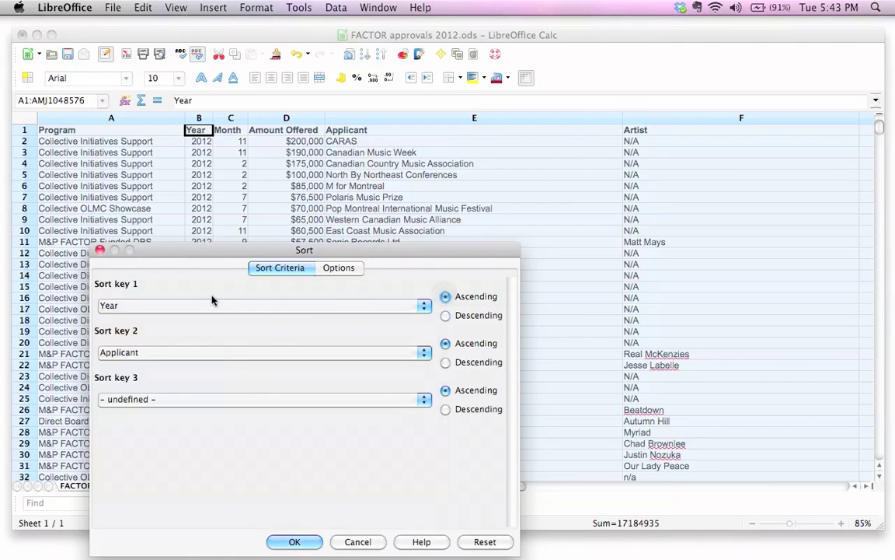
drag(209, 251, 425, 175)
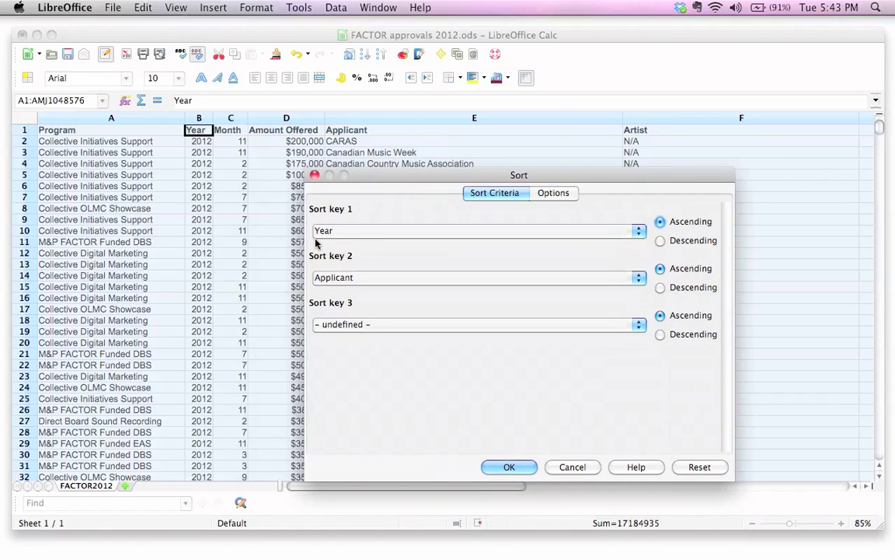
click(340, 279)
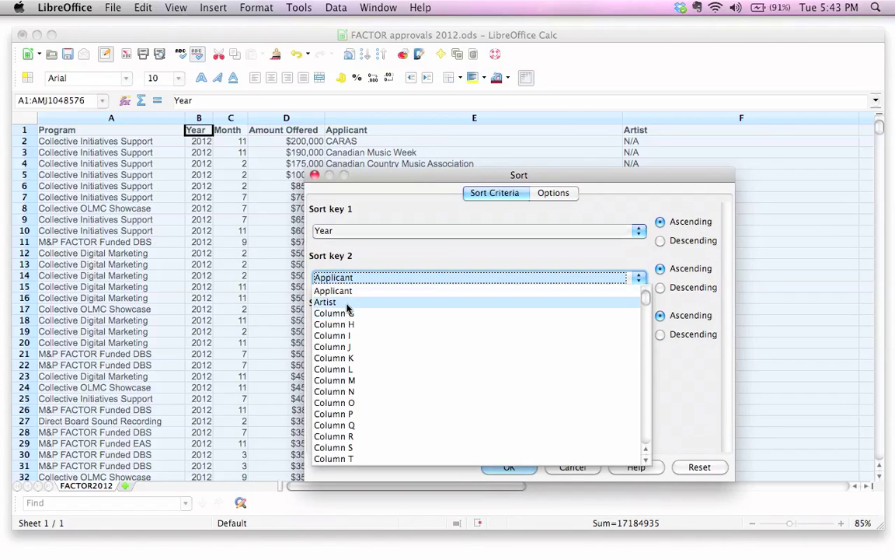
scroll(347, 308, up, 2)
click(328, 324)
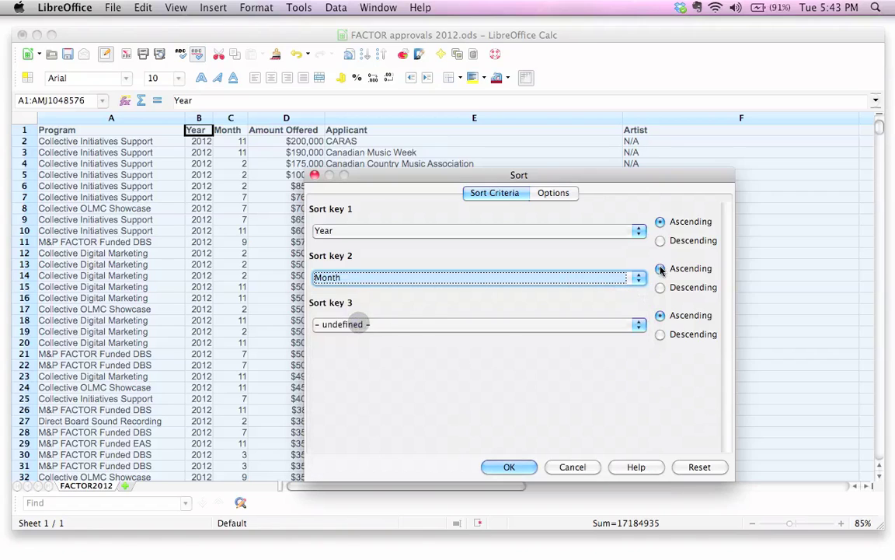
Add Amount Offered descending as Sort key 3 and apply the three-key sort.
drag(327, 176, 365, 182)
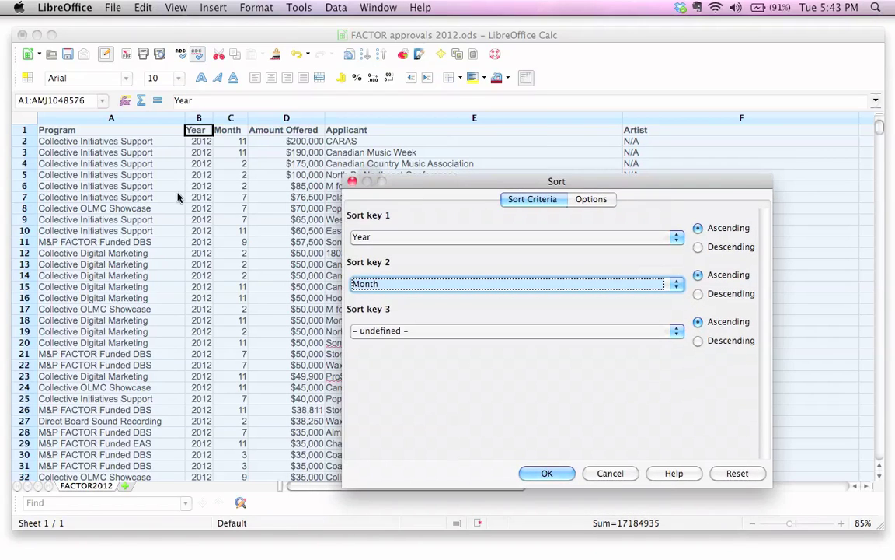
click(405, 334)
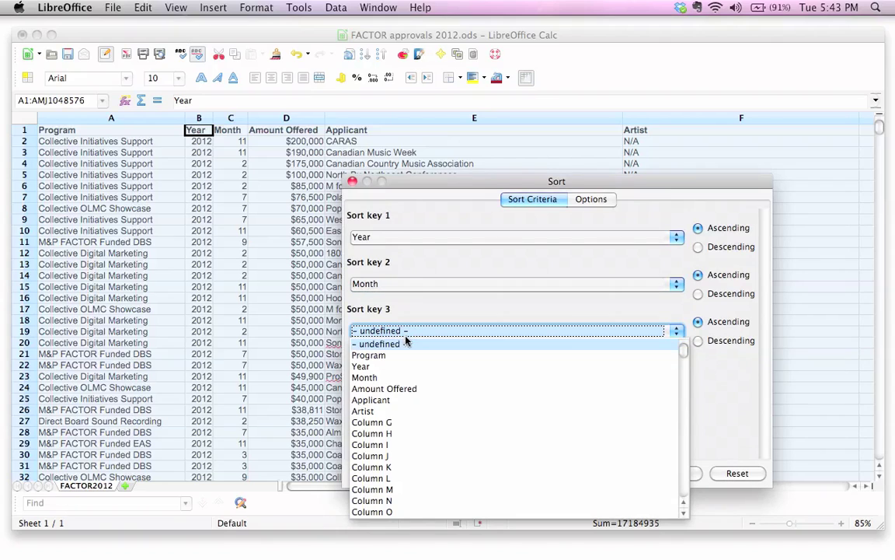
click(405, 389)
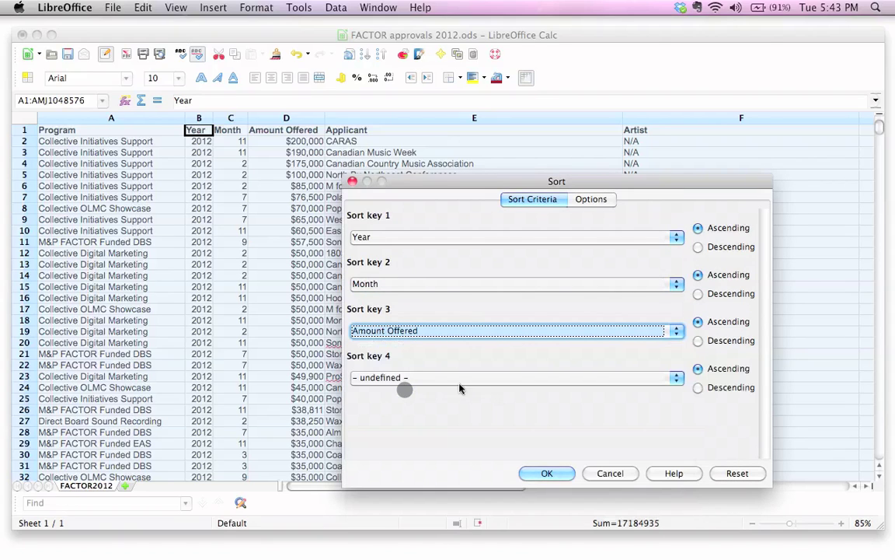
click(698, 341)
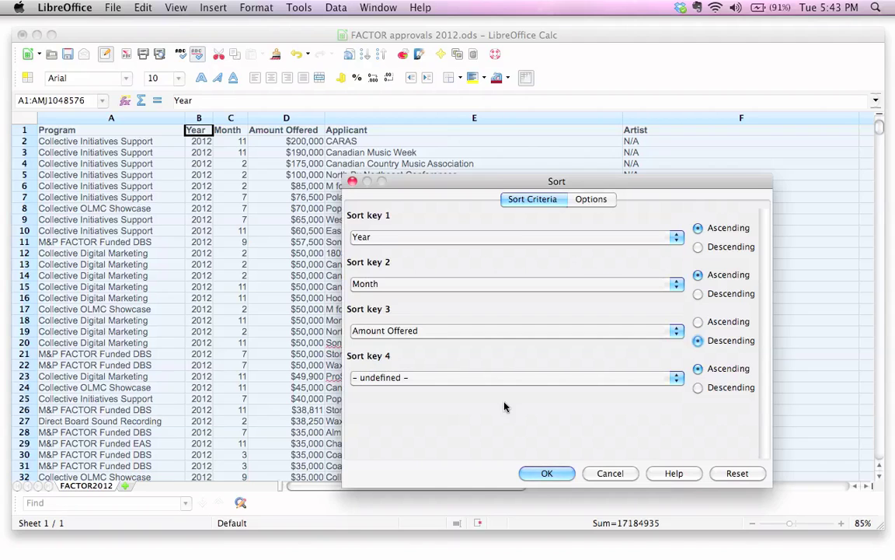
click(549, 475)
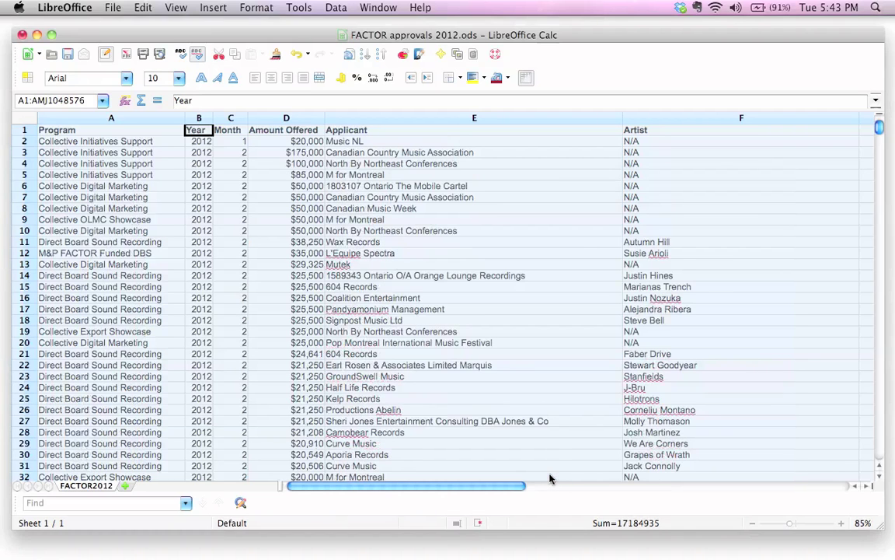
click(196, 141)
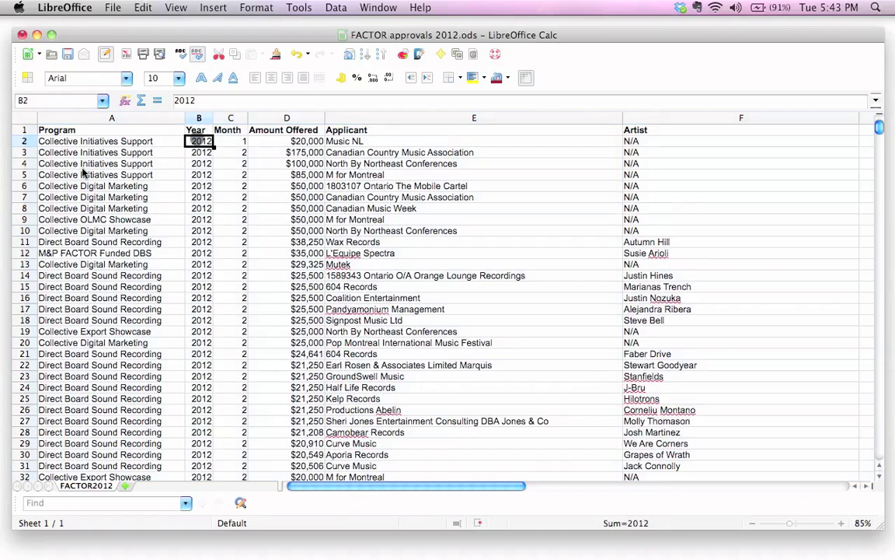
click(237, 142)
key(Down)
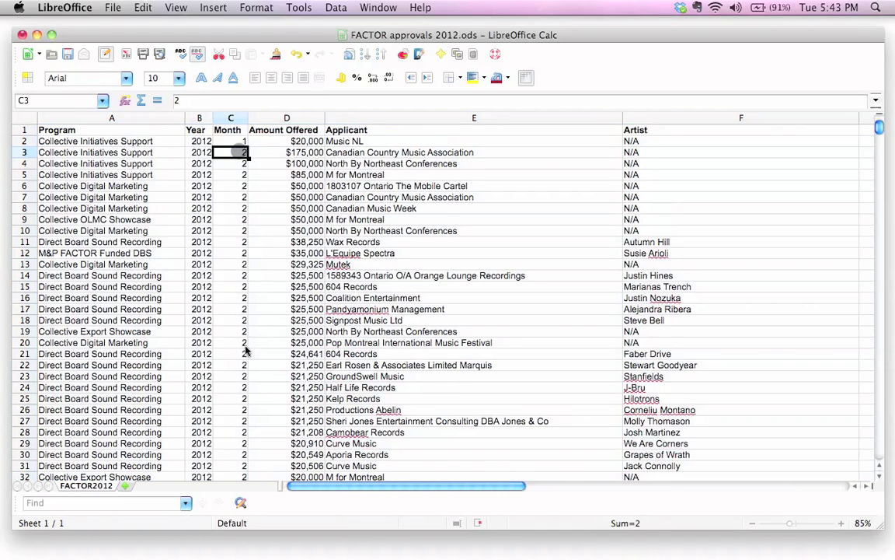
scroll(231, 249, down, 3)
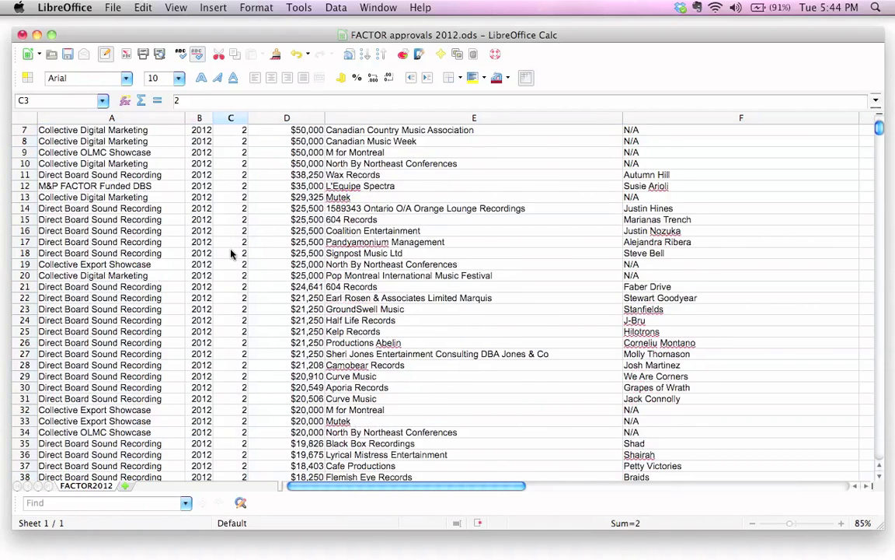
scroll(233, 253, up, 3)
click(299, 153)
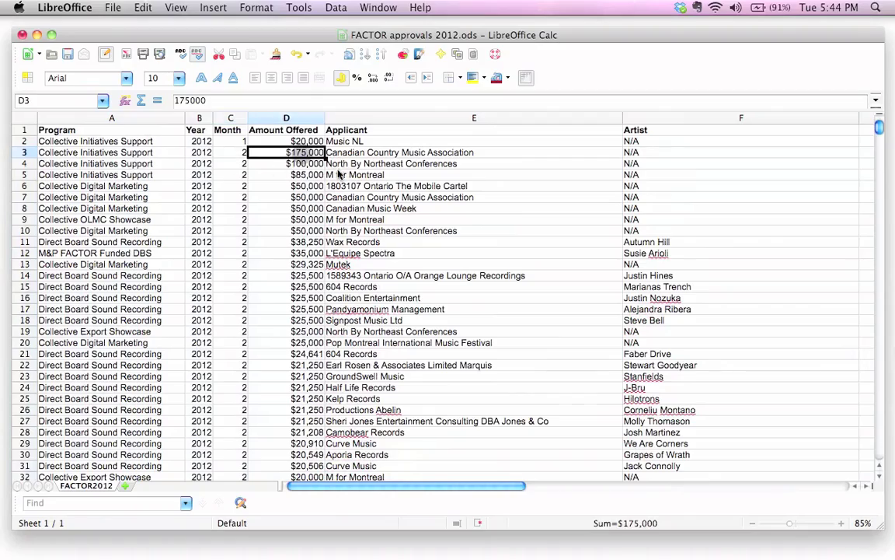
scroll(298, 250, down, 6)
scroll(302, 248, down, 15)
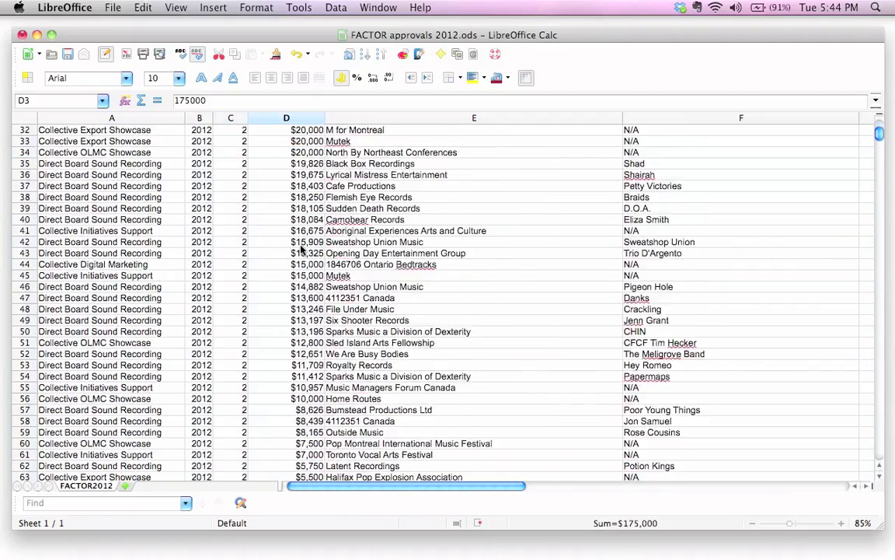
scroll(288, 233, up, 1)
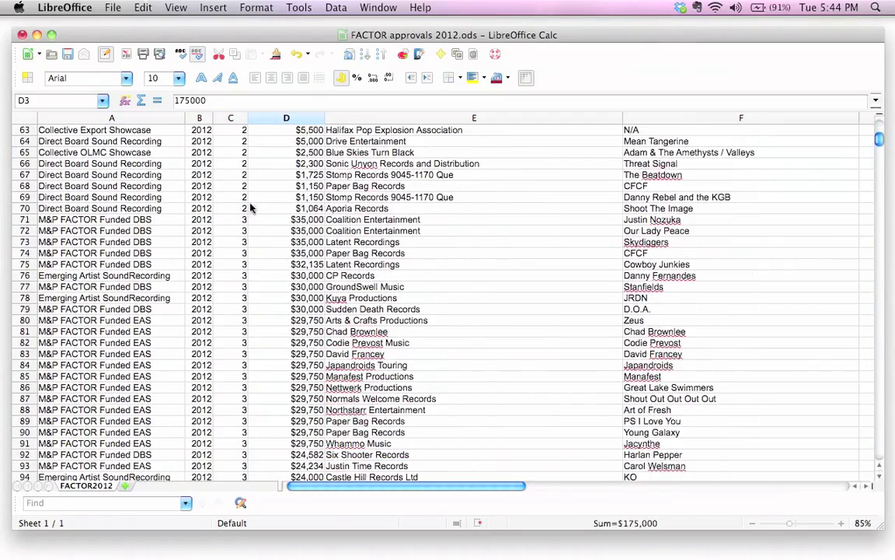
click(290, 207)
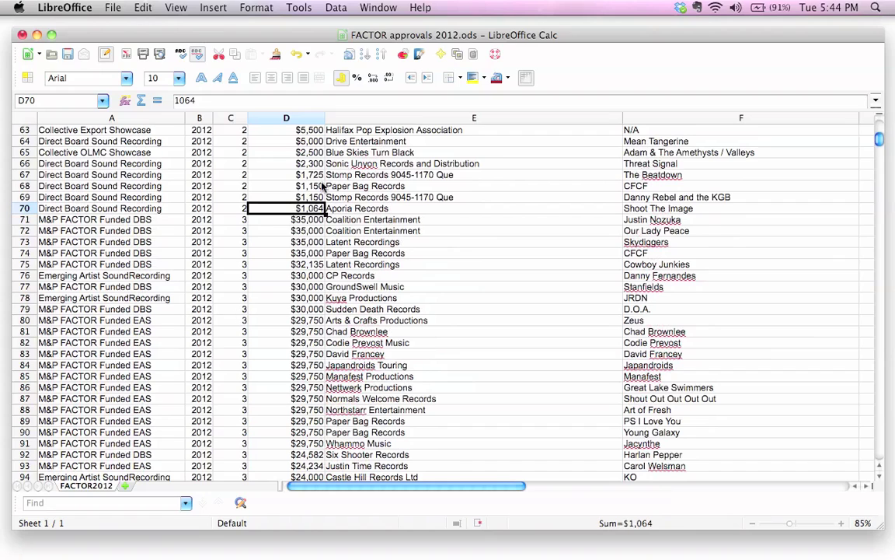
scroll(321, 218, up, 20)
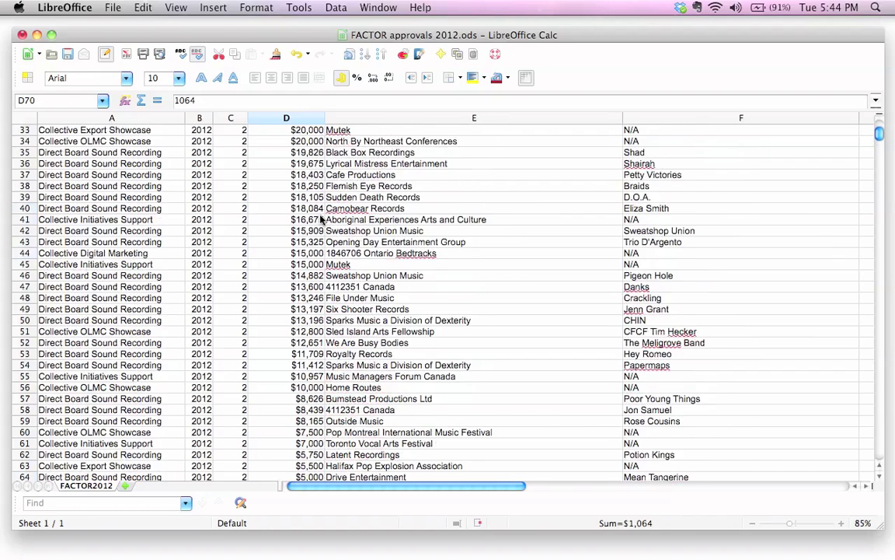
click(340, 272)
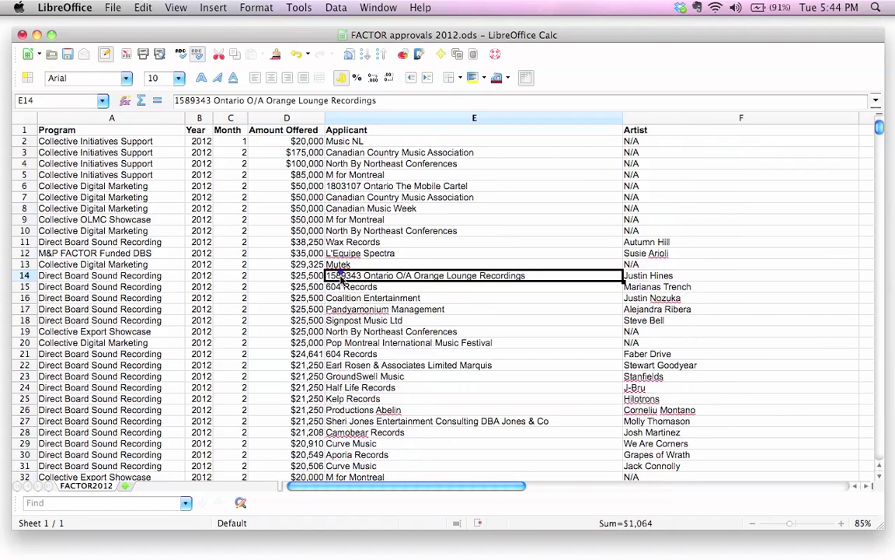
key(Down)
key(Down)
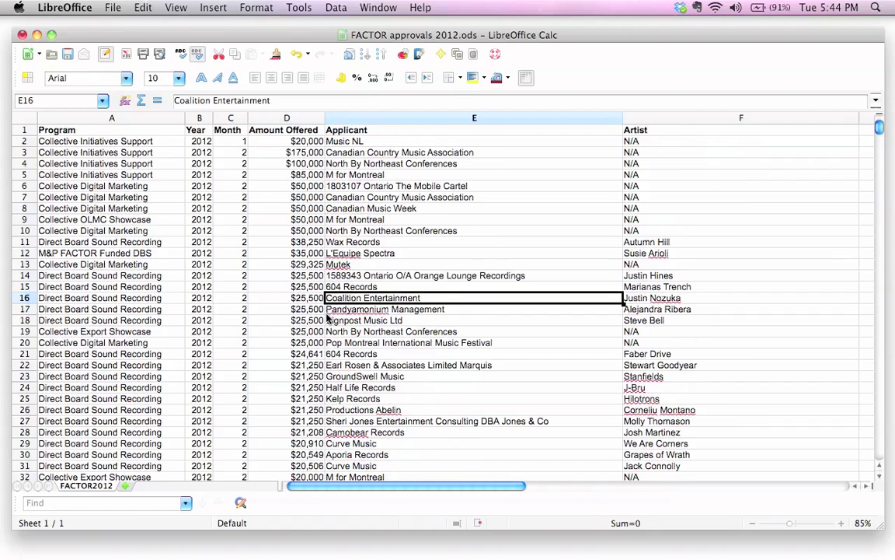
key(Down)
key(Down)
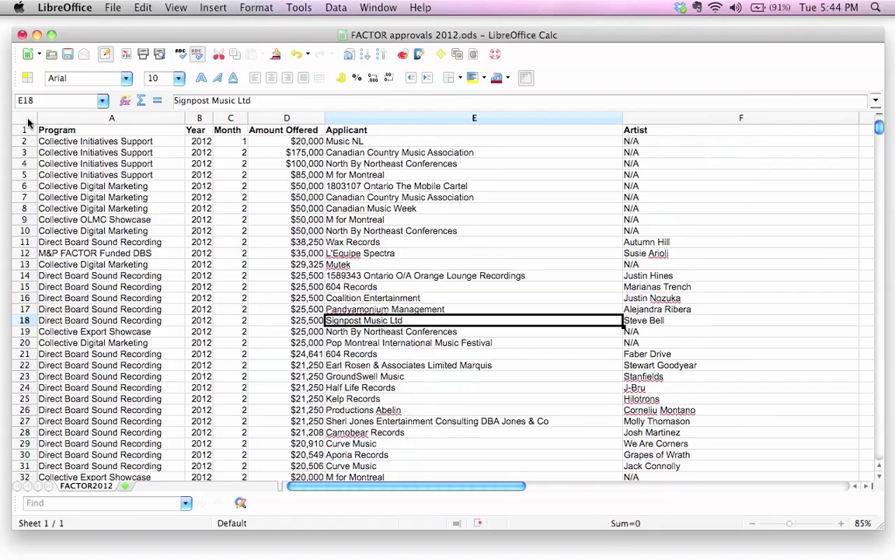
click(25, 118)
Set Applicant, ascending, as Sort key 4 in the Sort dialog.
click(337, 8)
click(344, 83)
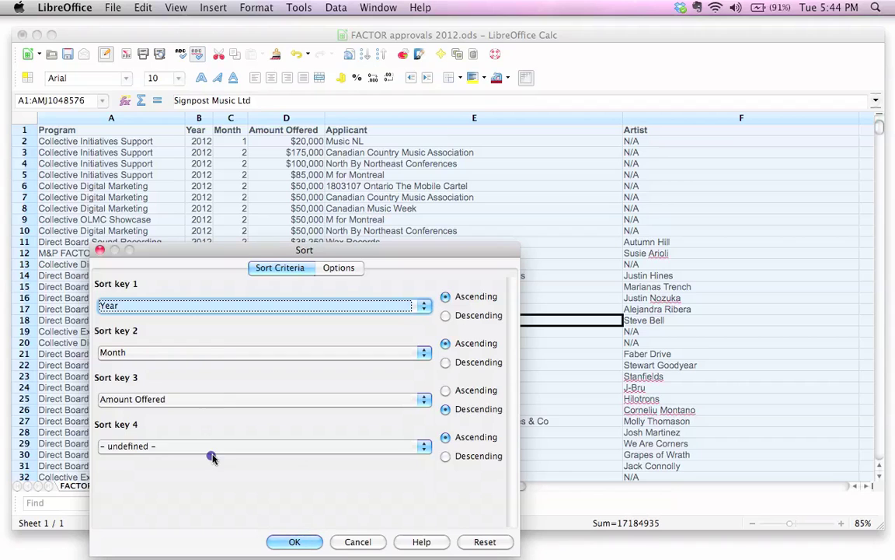
click(210, 449)
click(189, 447)
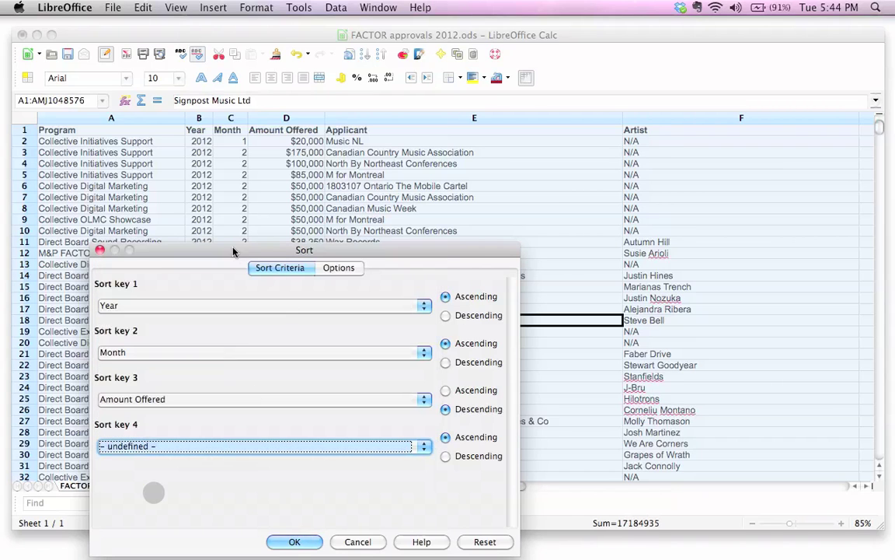
drag(233, 251, 379, 117)
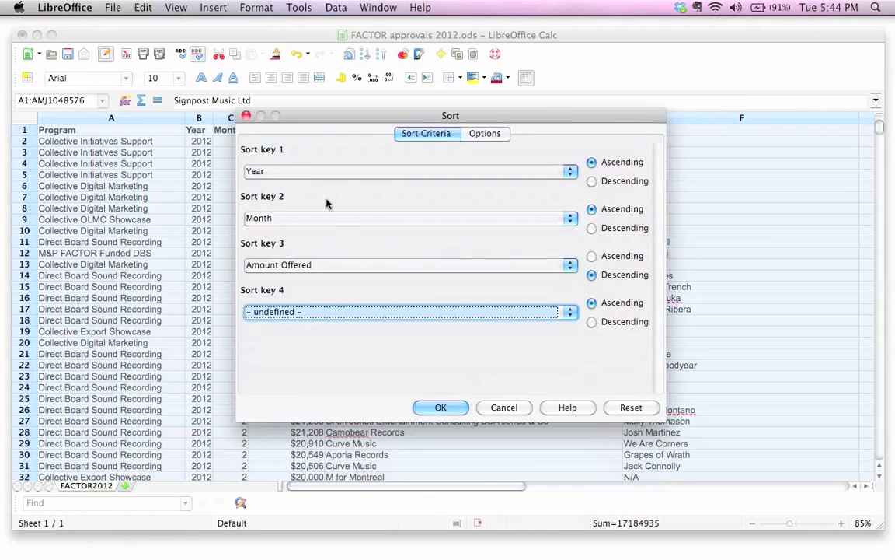
click(306, 314)
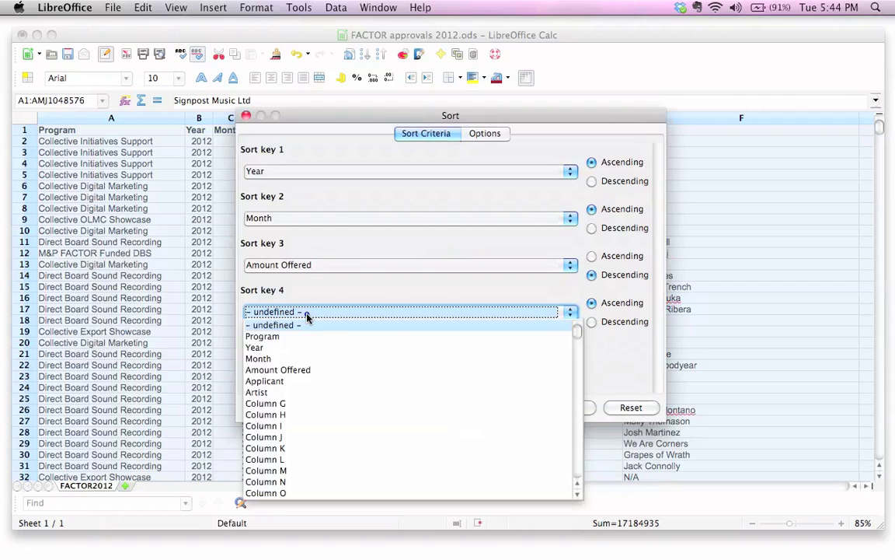
click(276, 381)
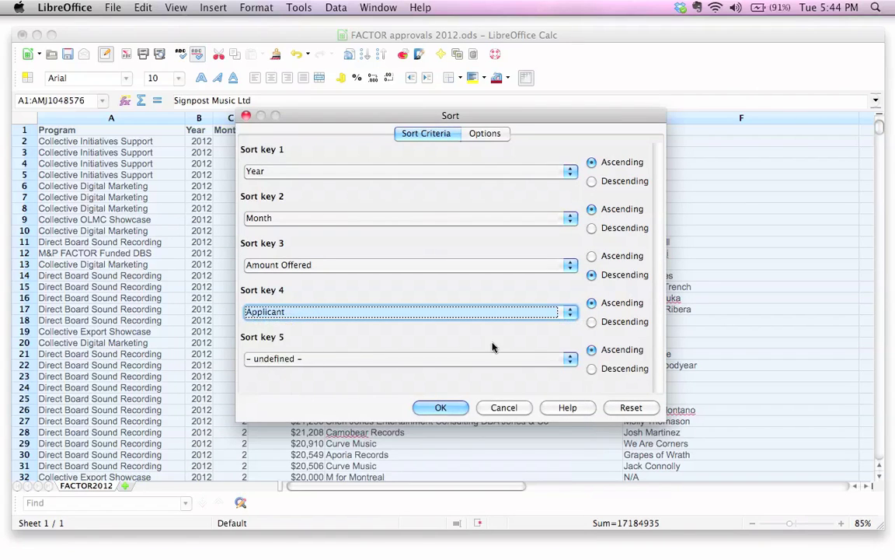
click(440, 407)
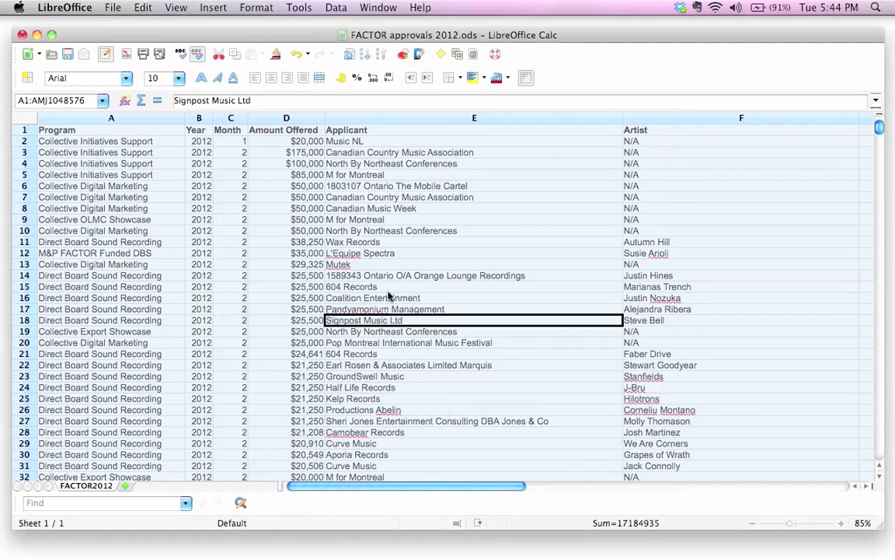
click(346, 287)
click(346, 275)
click(344, 287)
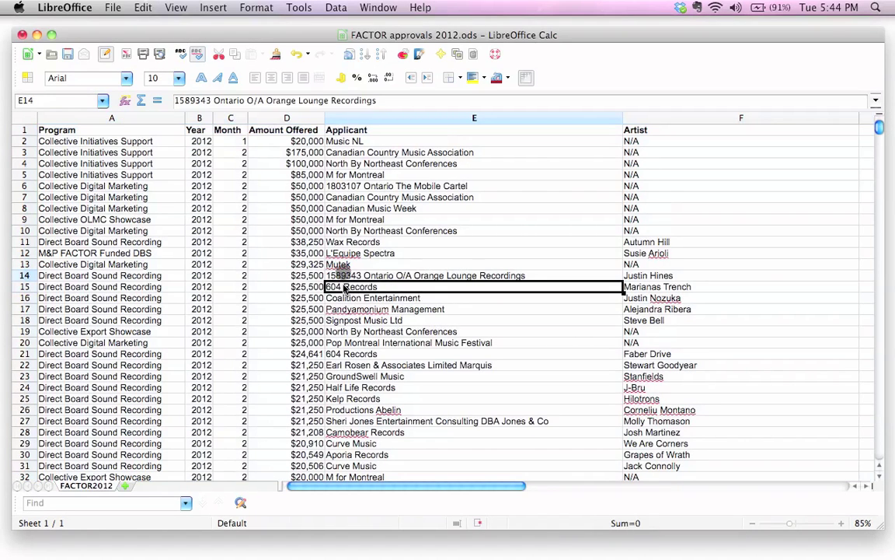
click(342, 298)
click(342, 309)
click(349, 321)
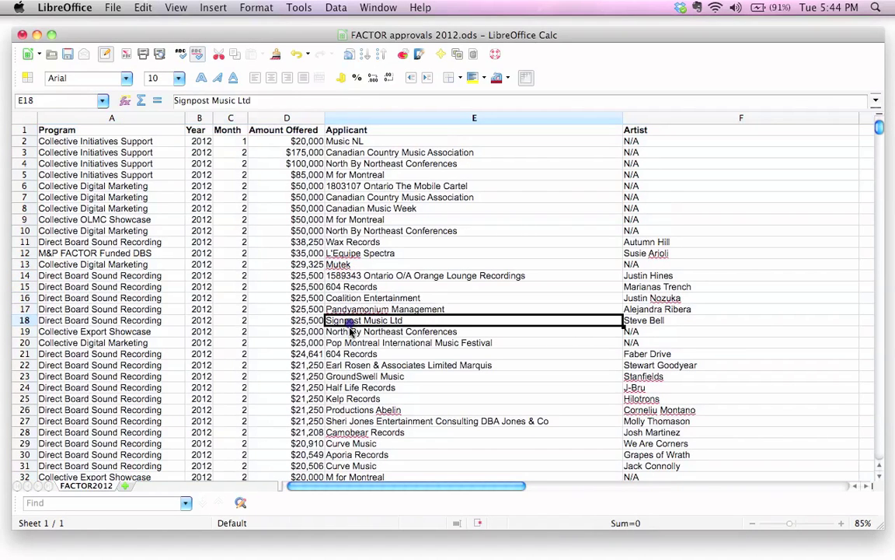
click(351, 332)
click(62, 129)
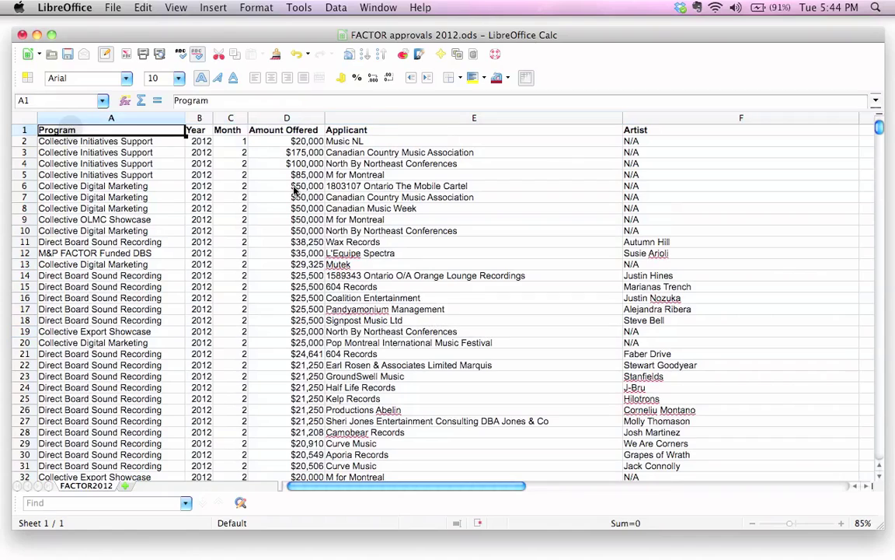